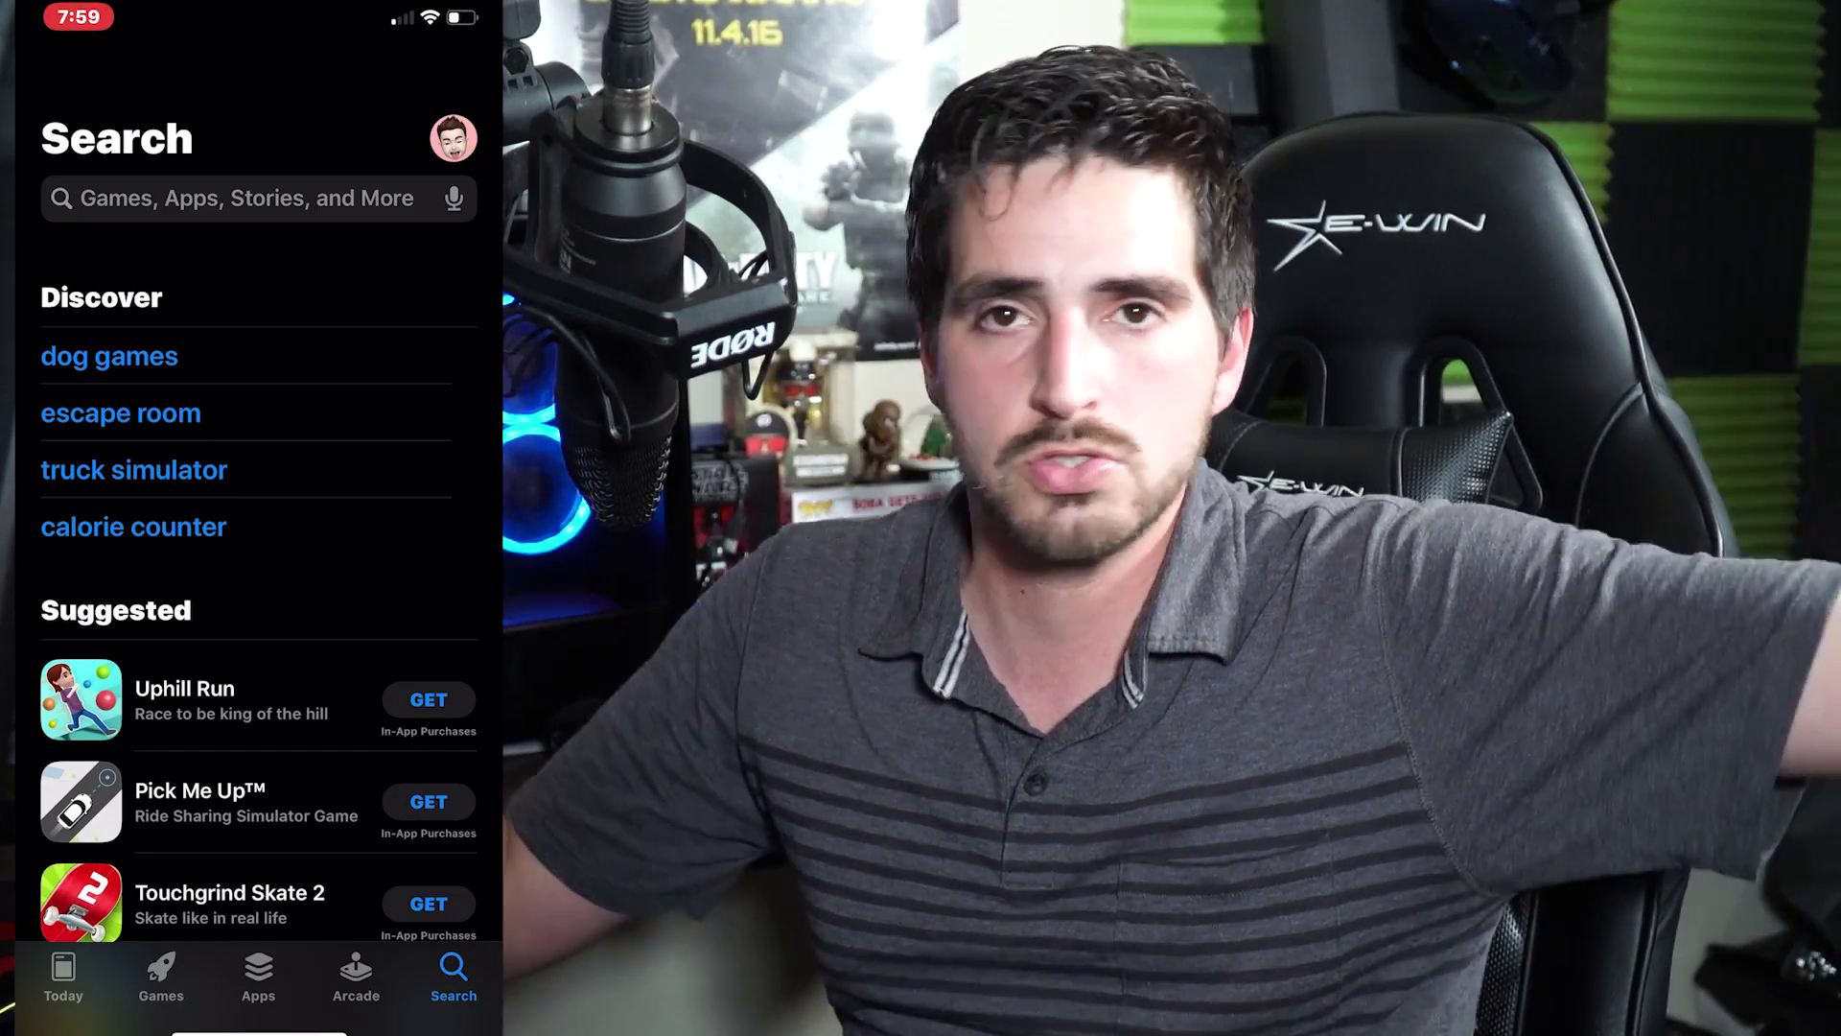
# - Search the App Store for 'Ivcam' and browse the results
pyautogui.click(248, 197)
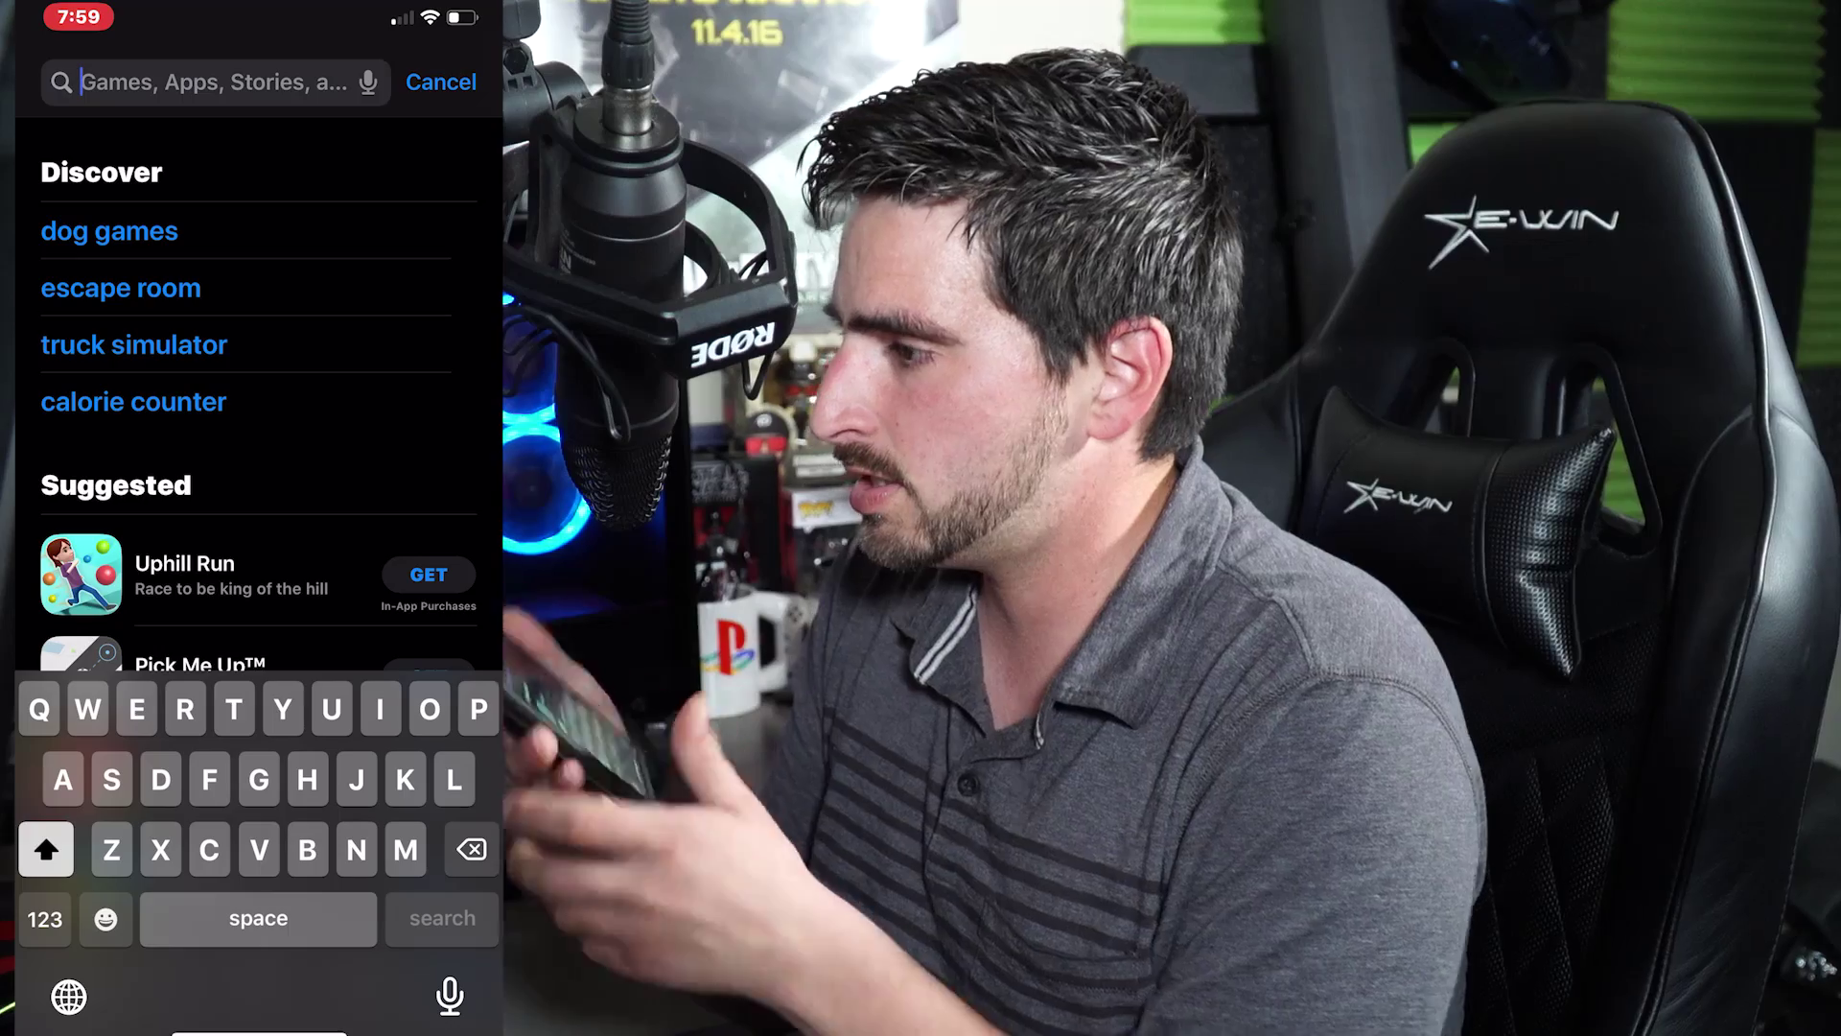
pyautogui.write('Iv')
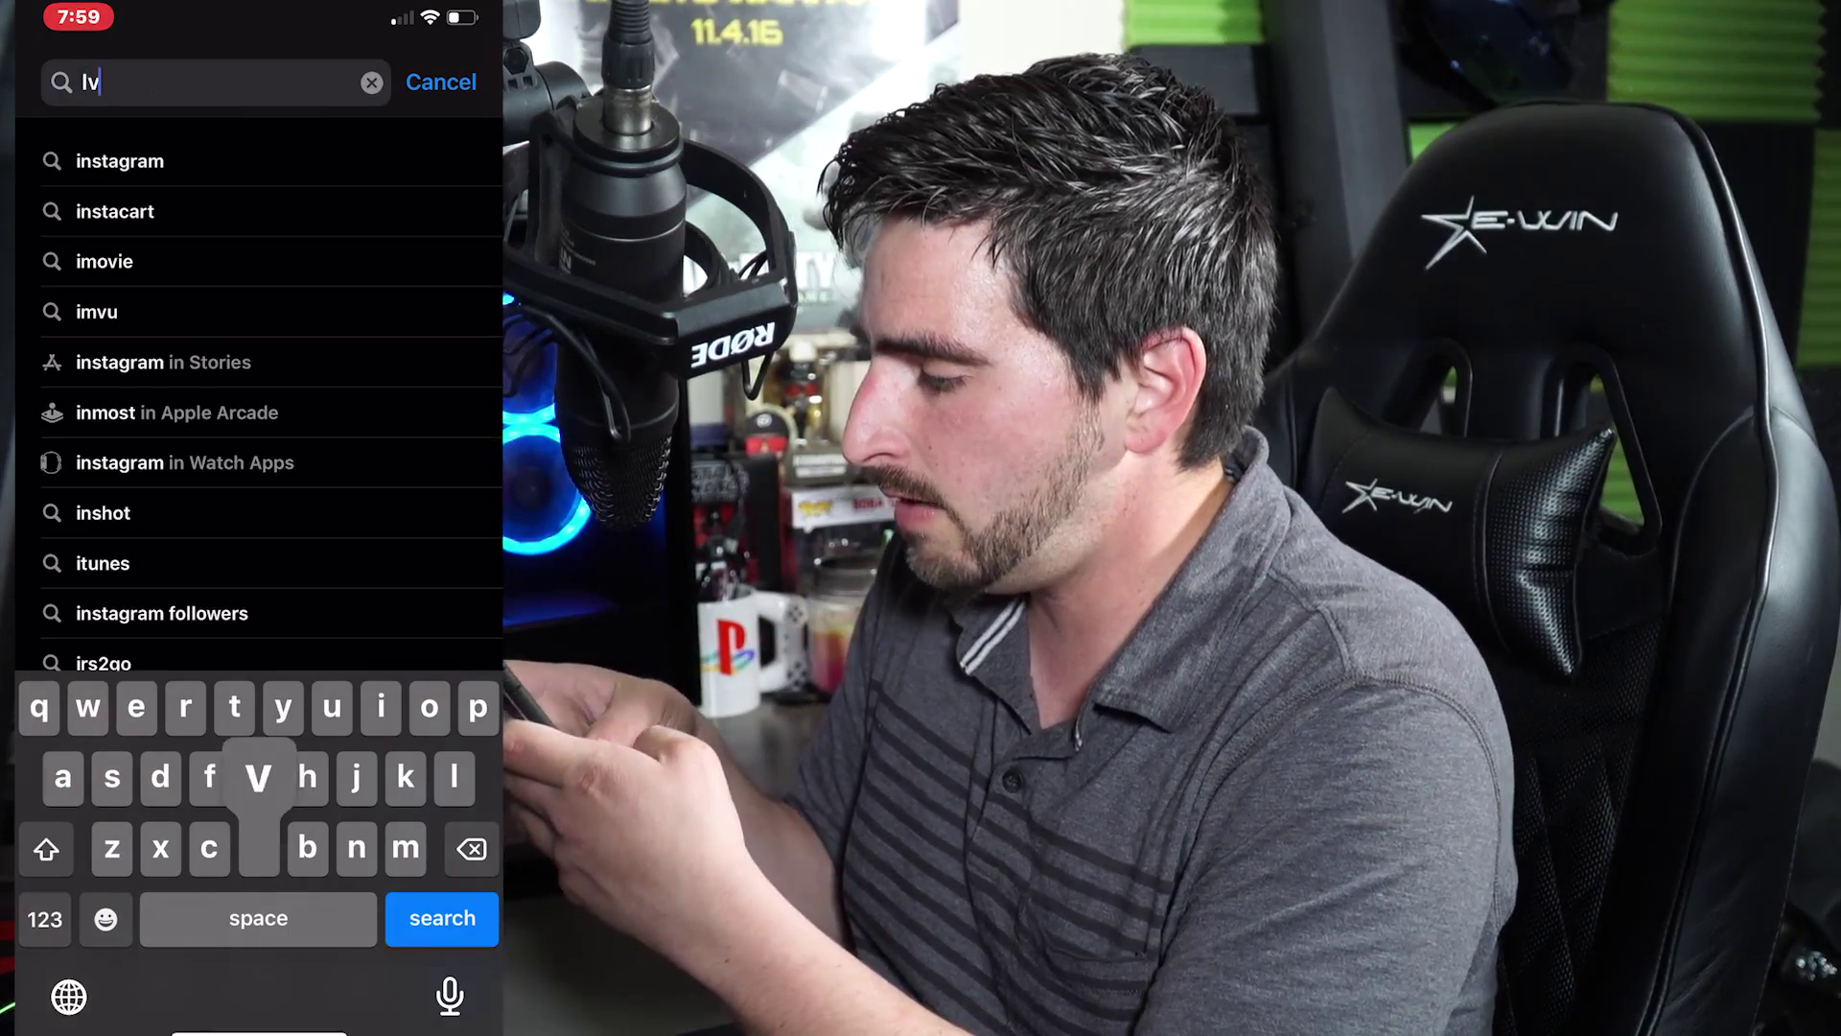
pyautogui.write('cam')
pyautogui.press('Return')
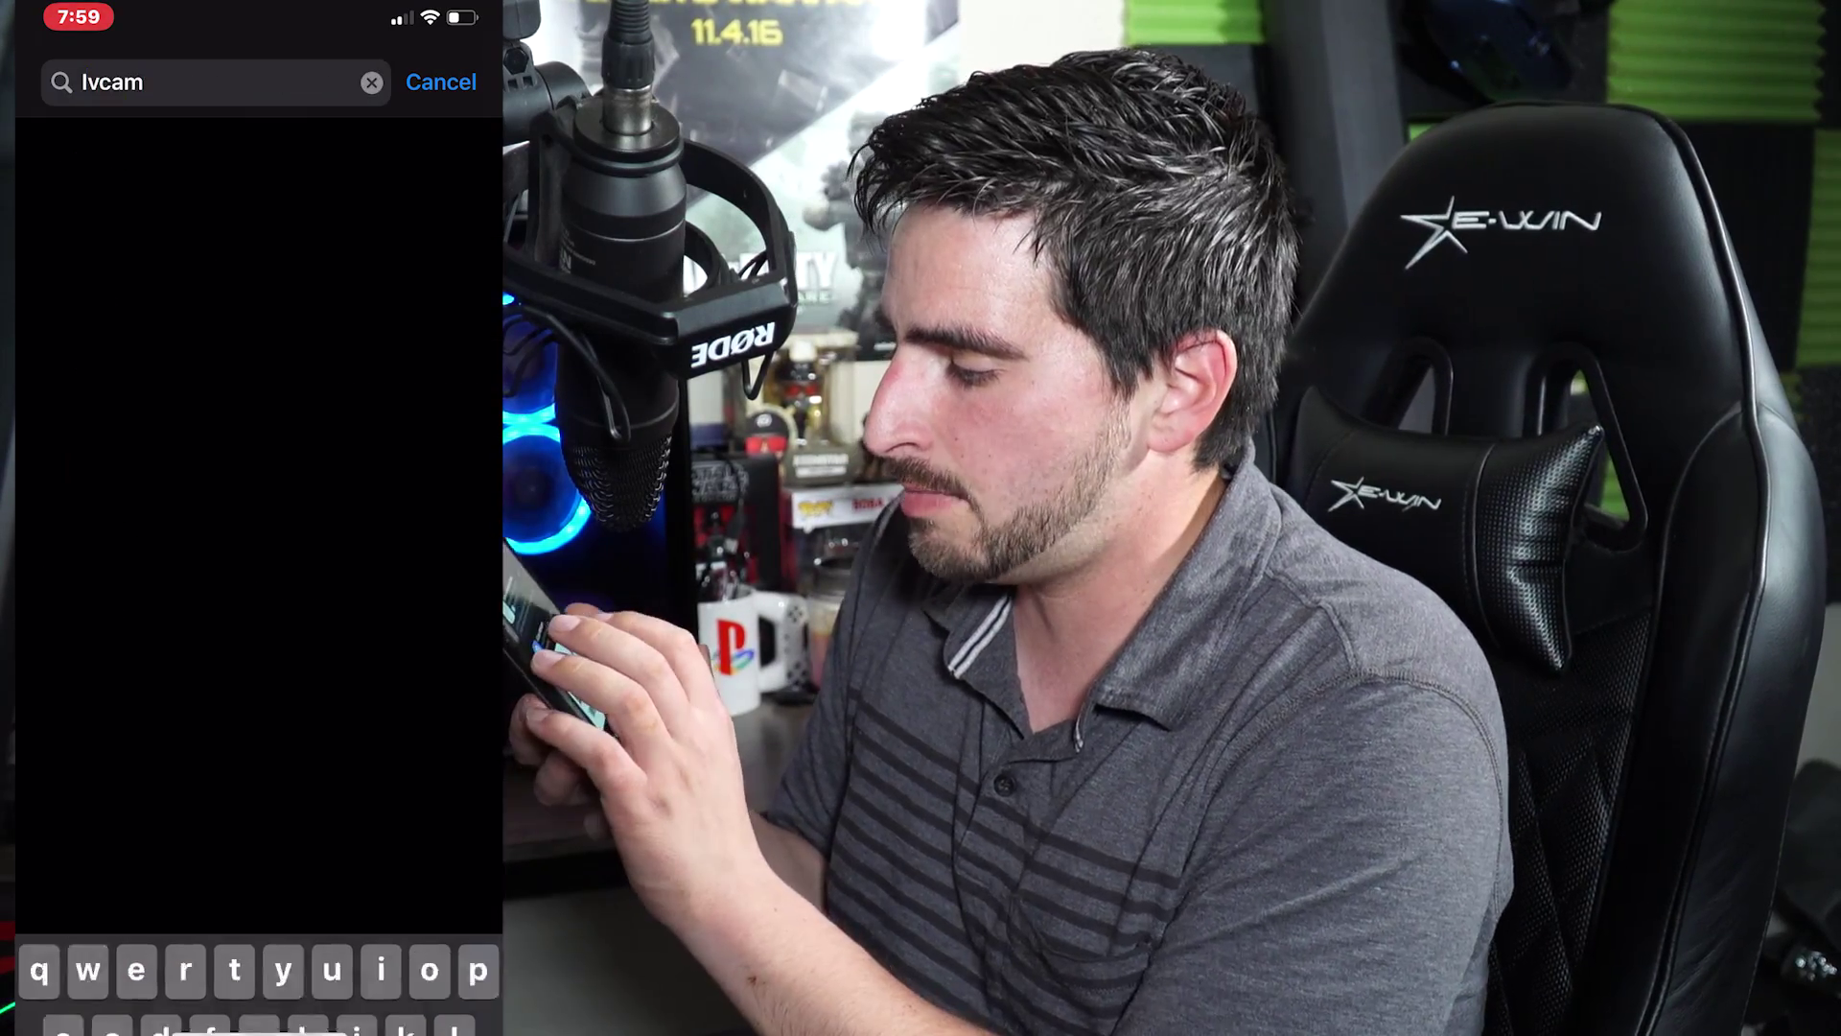
pyautogui.scroll(-1, 259, 527)
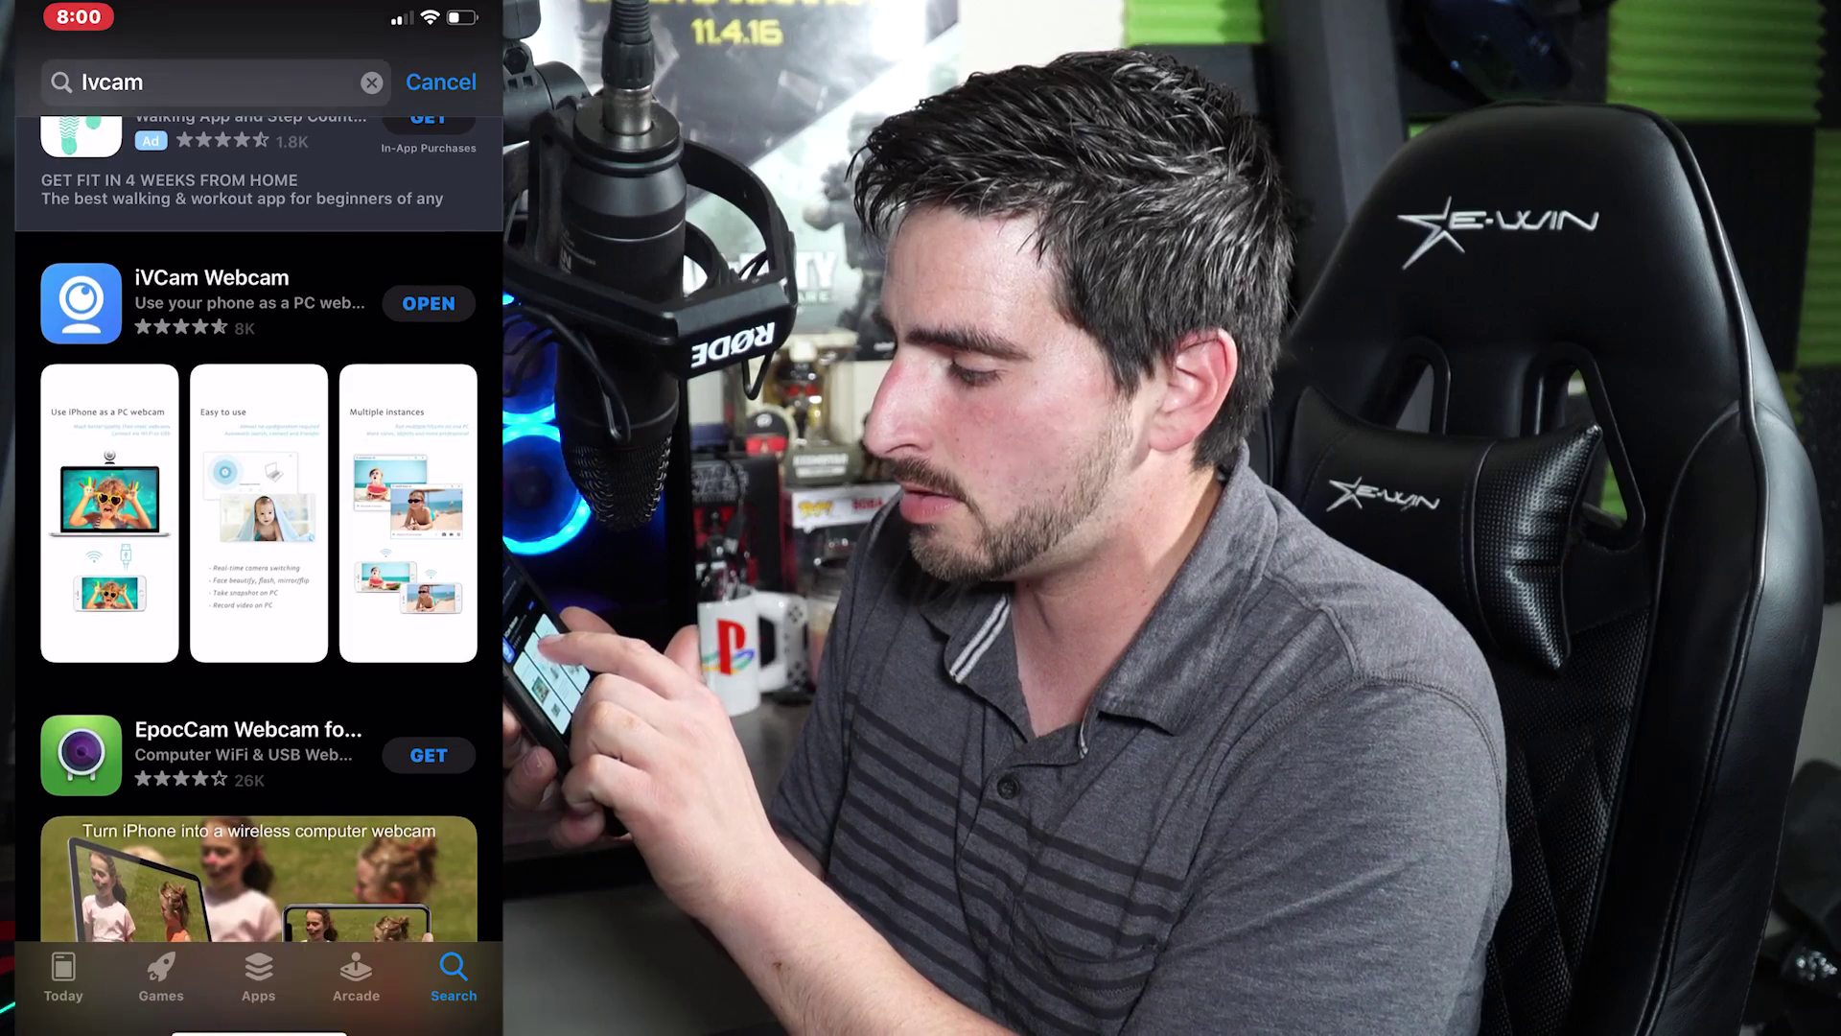
pyautogui.scroll(-1, 259, 527)
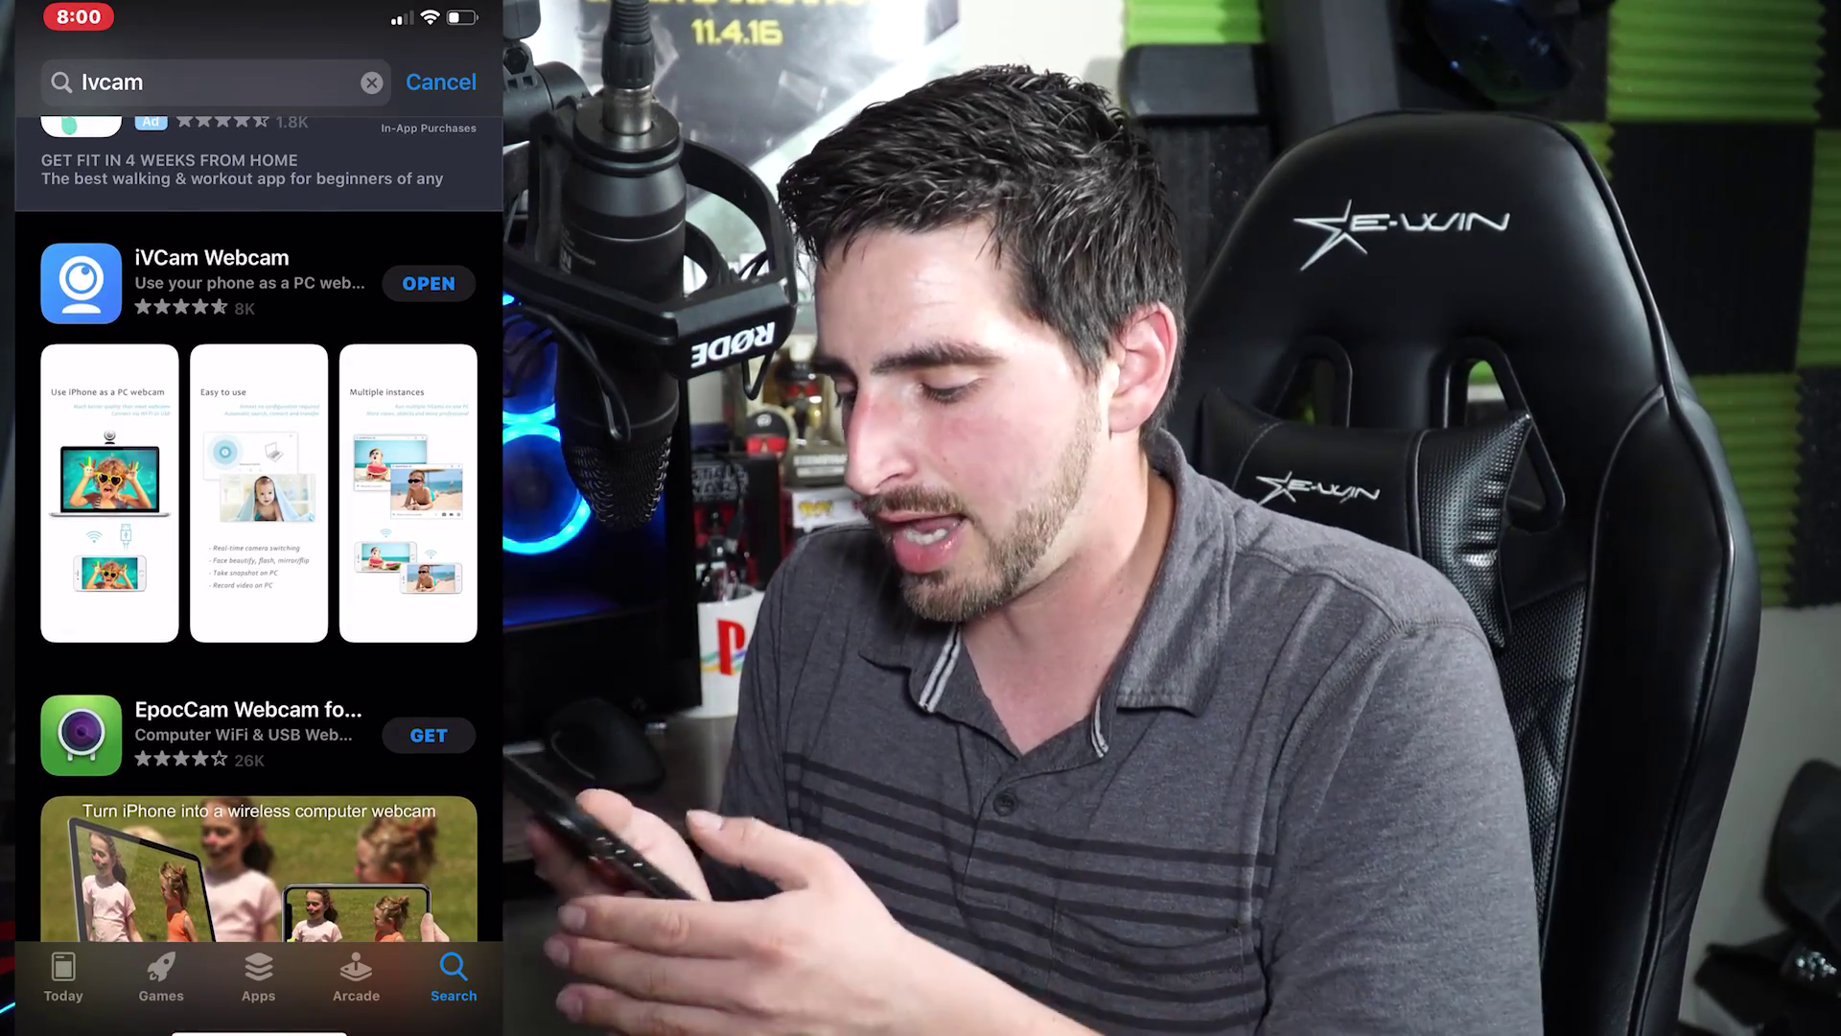
# - Open the iVCam Webcam app page and scroll through its details
pyautogui.click(211, 278)
pyautogui.scroll(-5, 258, 527)
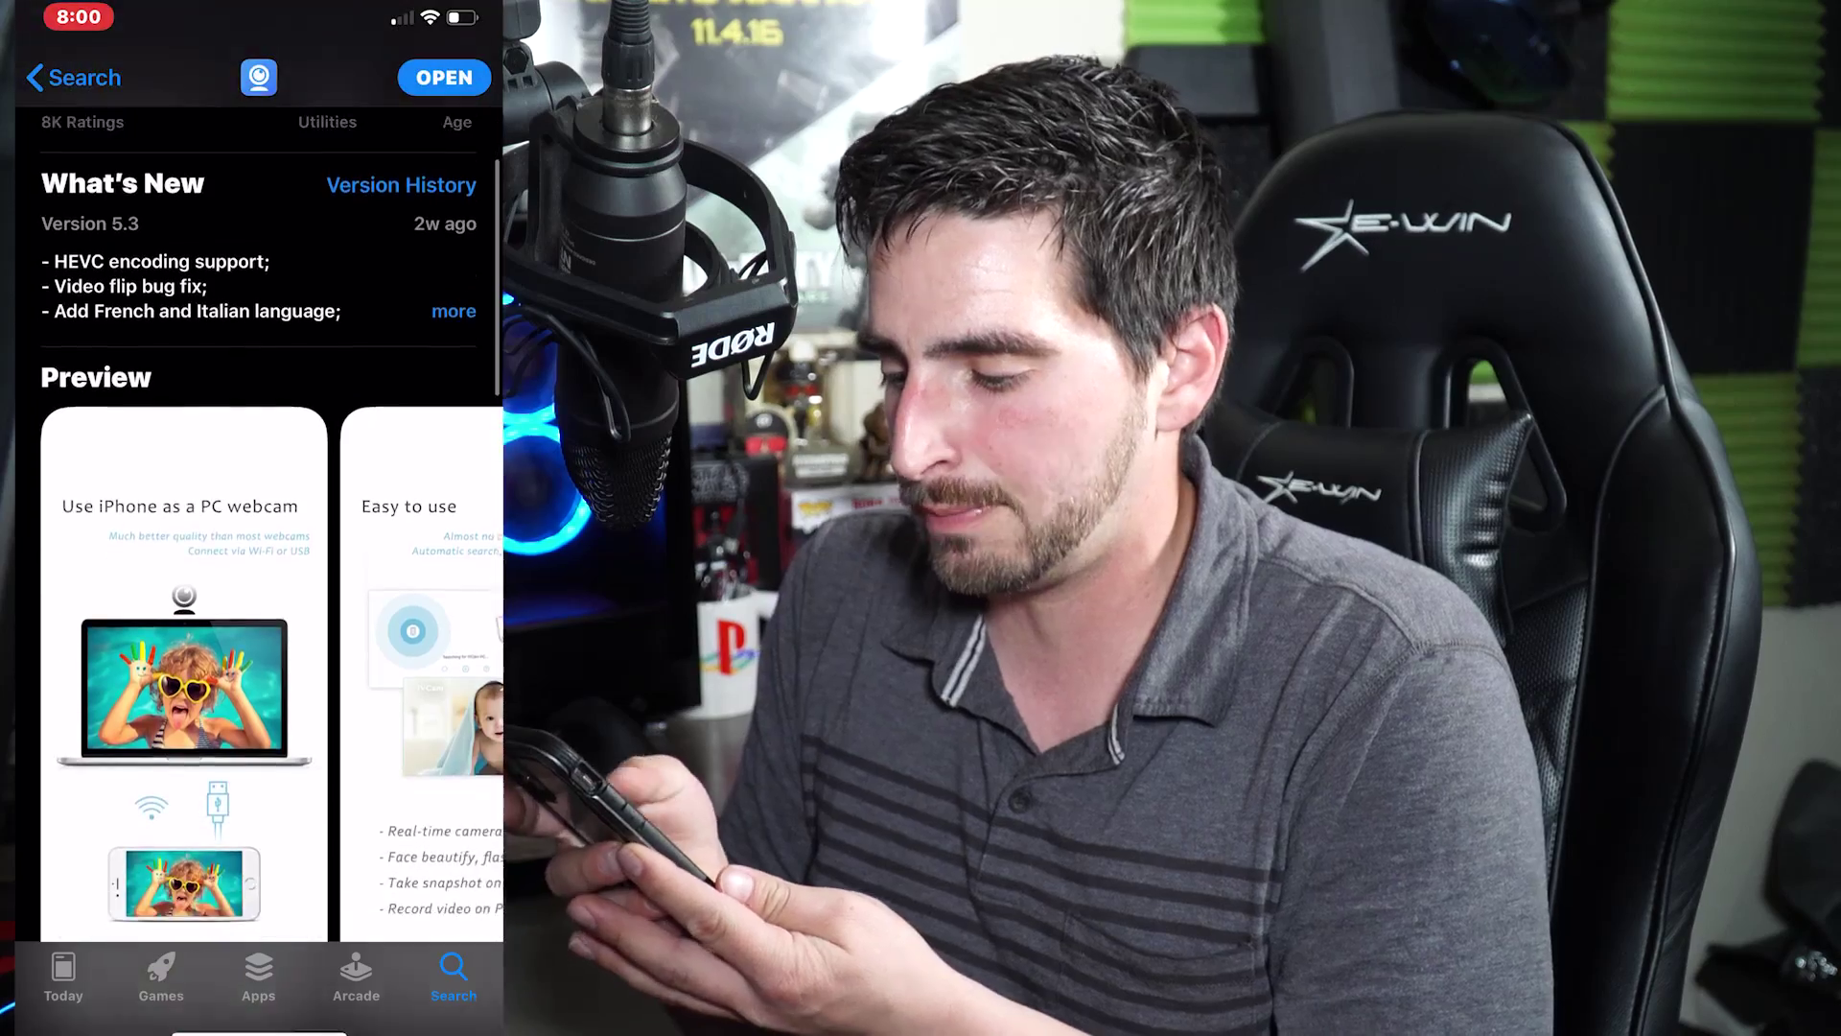
pyautogui.scroll(-10, 259, 527)
pyautogui.scroll(10, 259, 527)
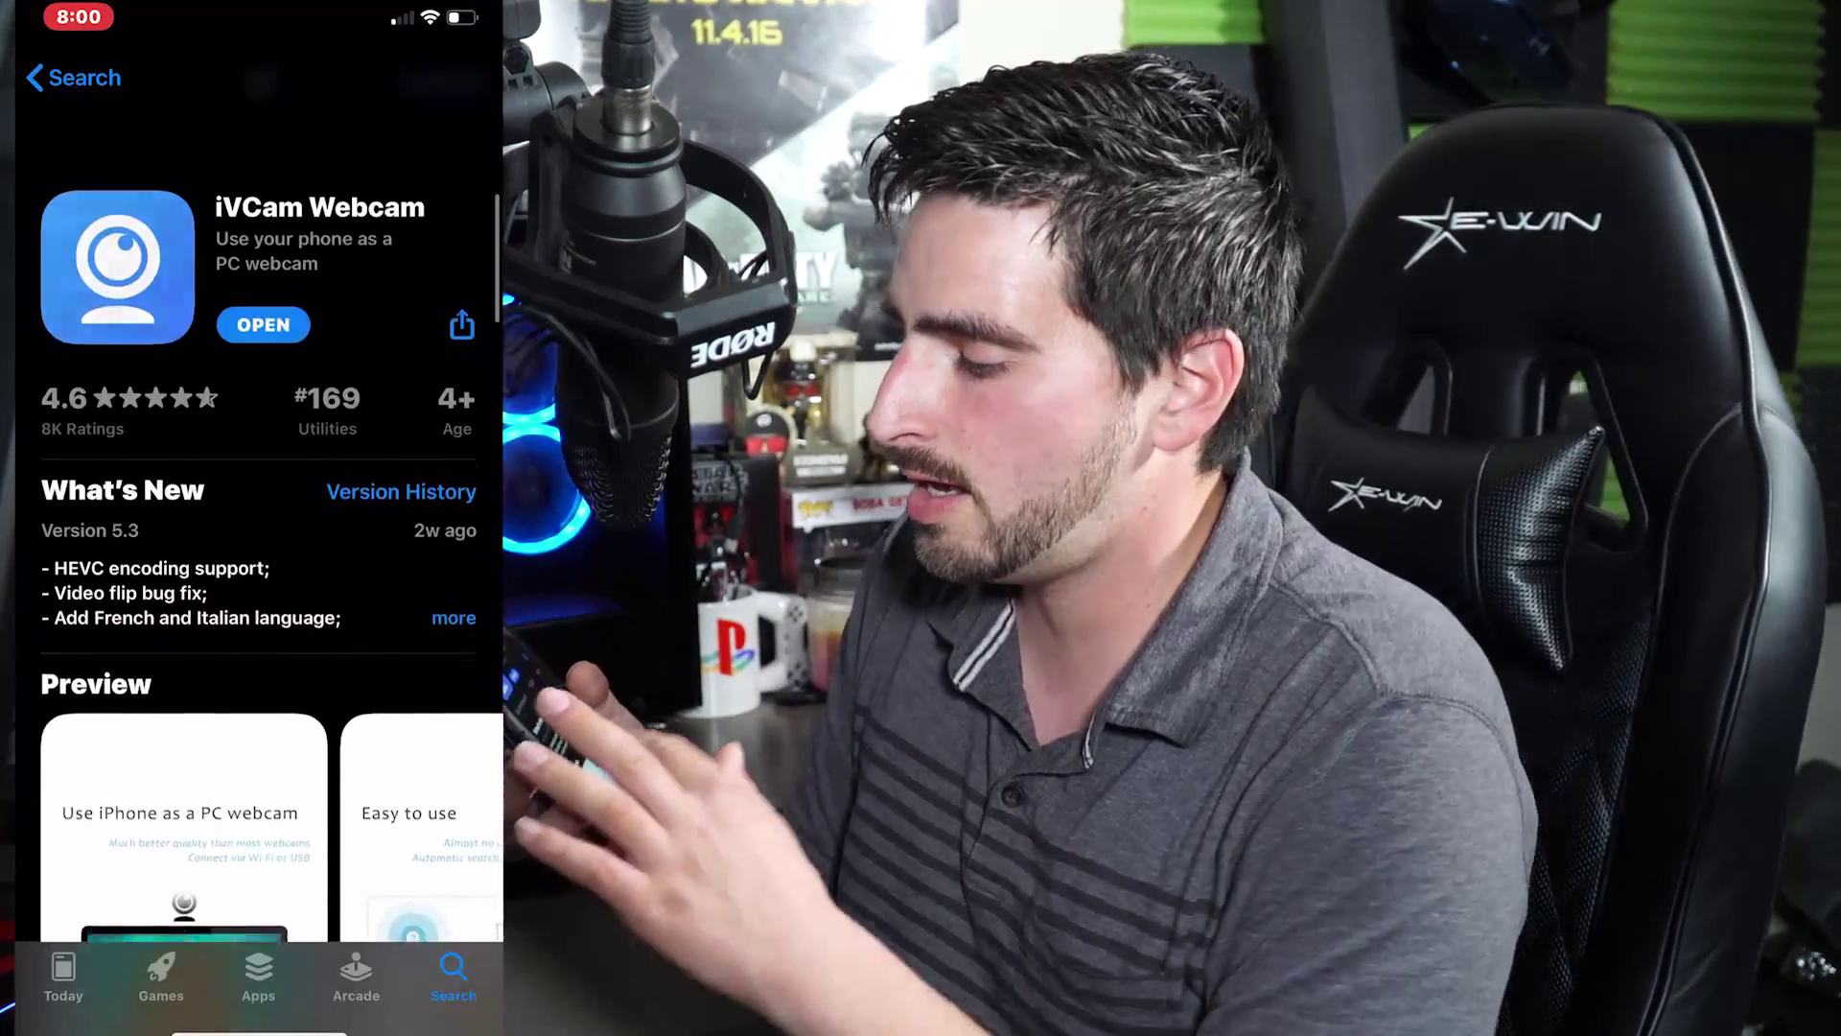
pyautogui.scroll(-2, 259, 527)
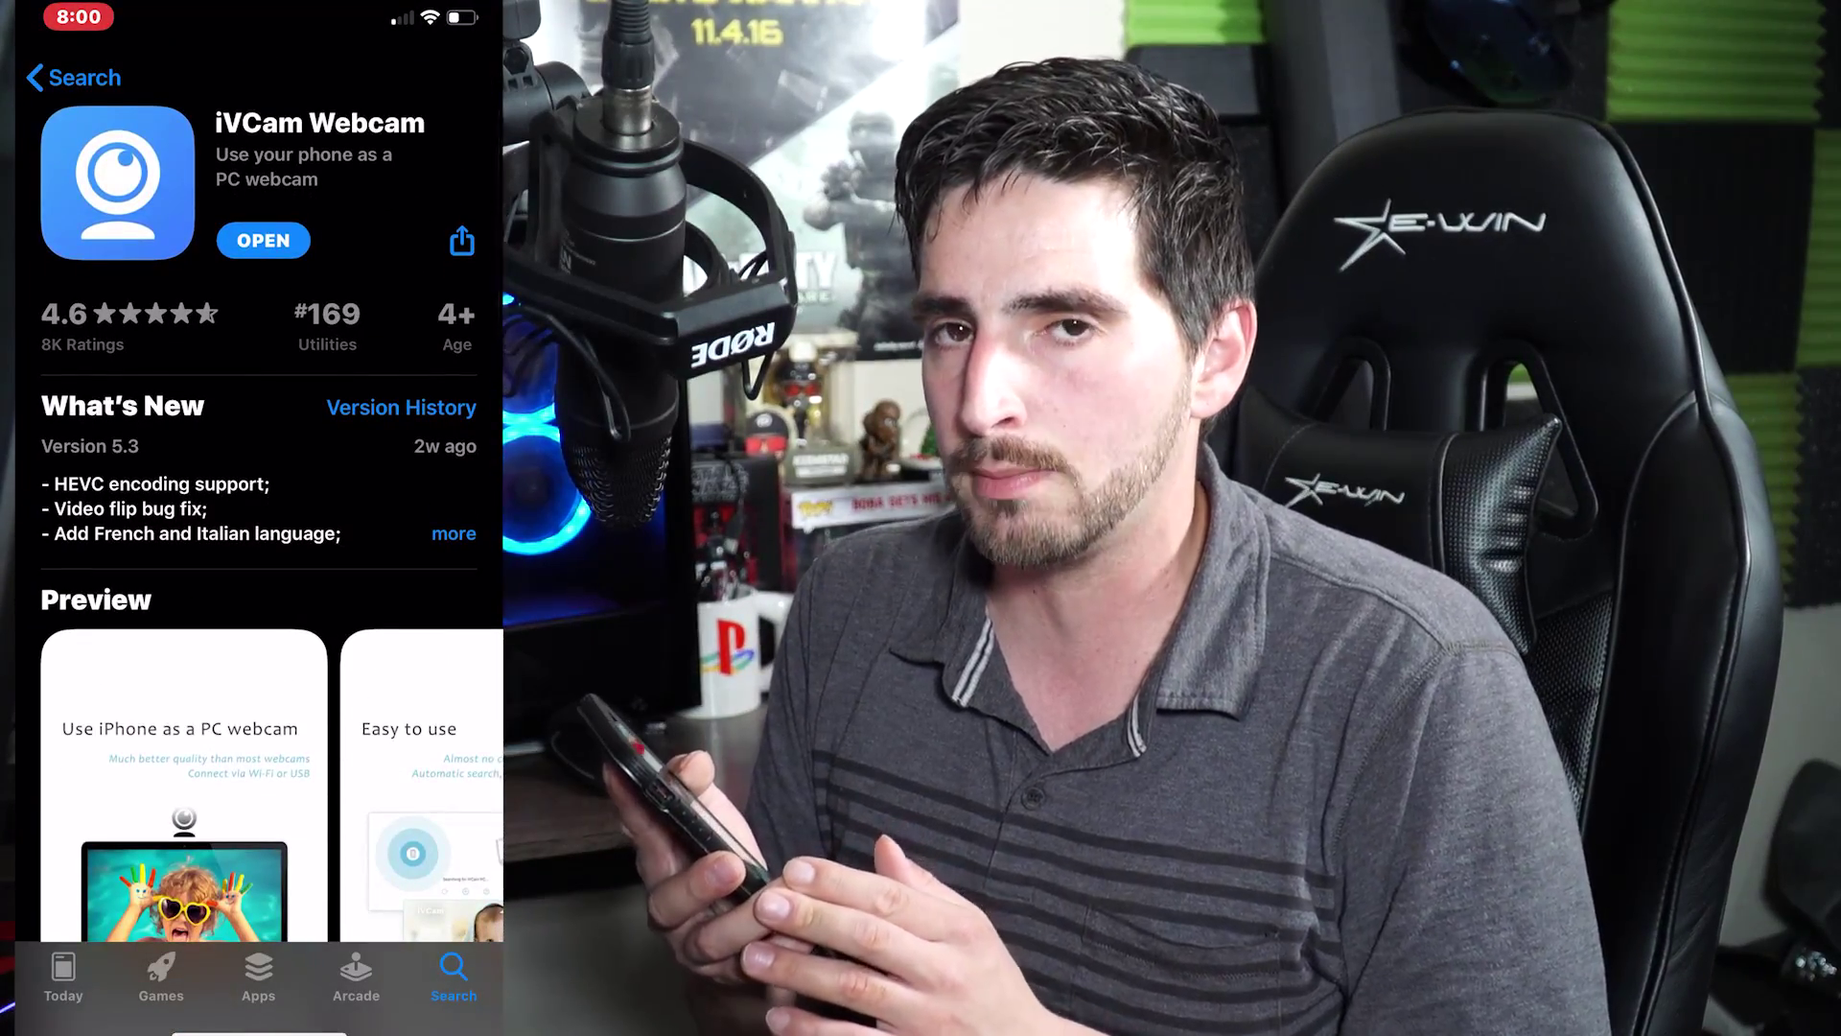
pyautogui.scroll(-5, 259, 527)
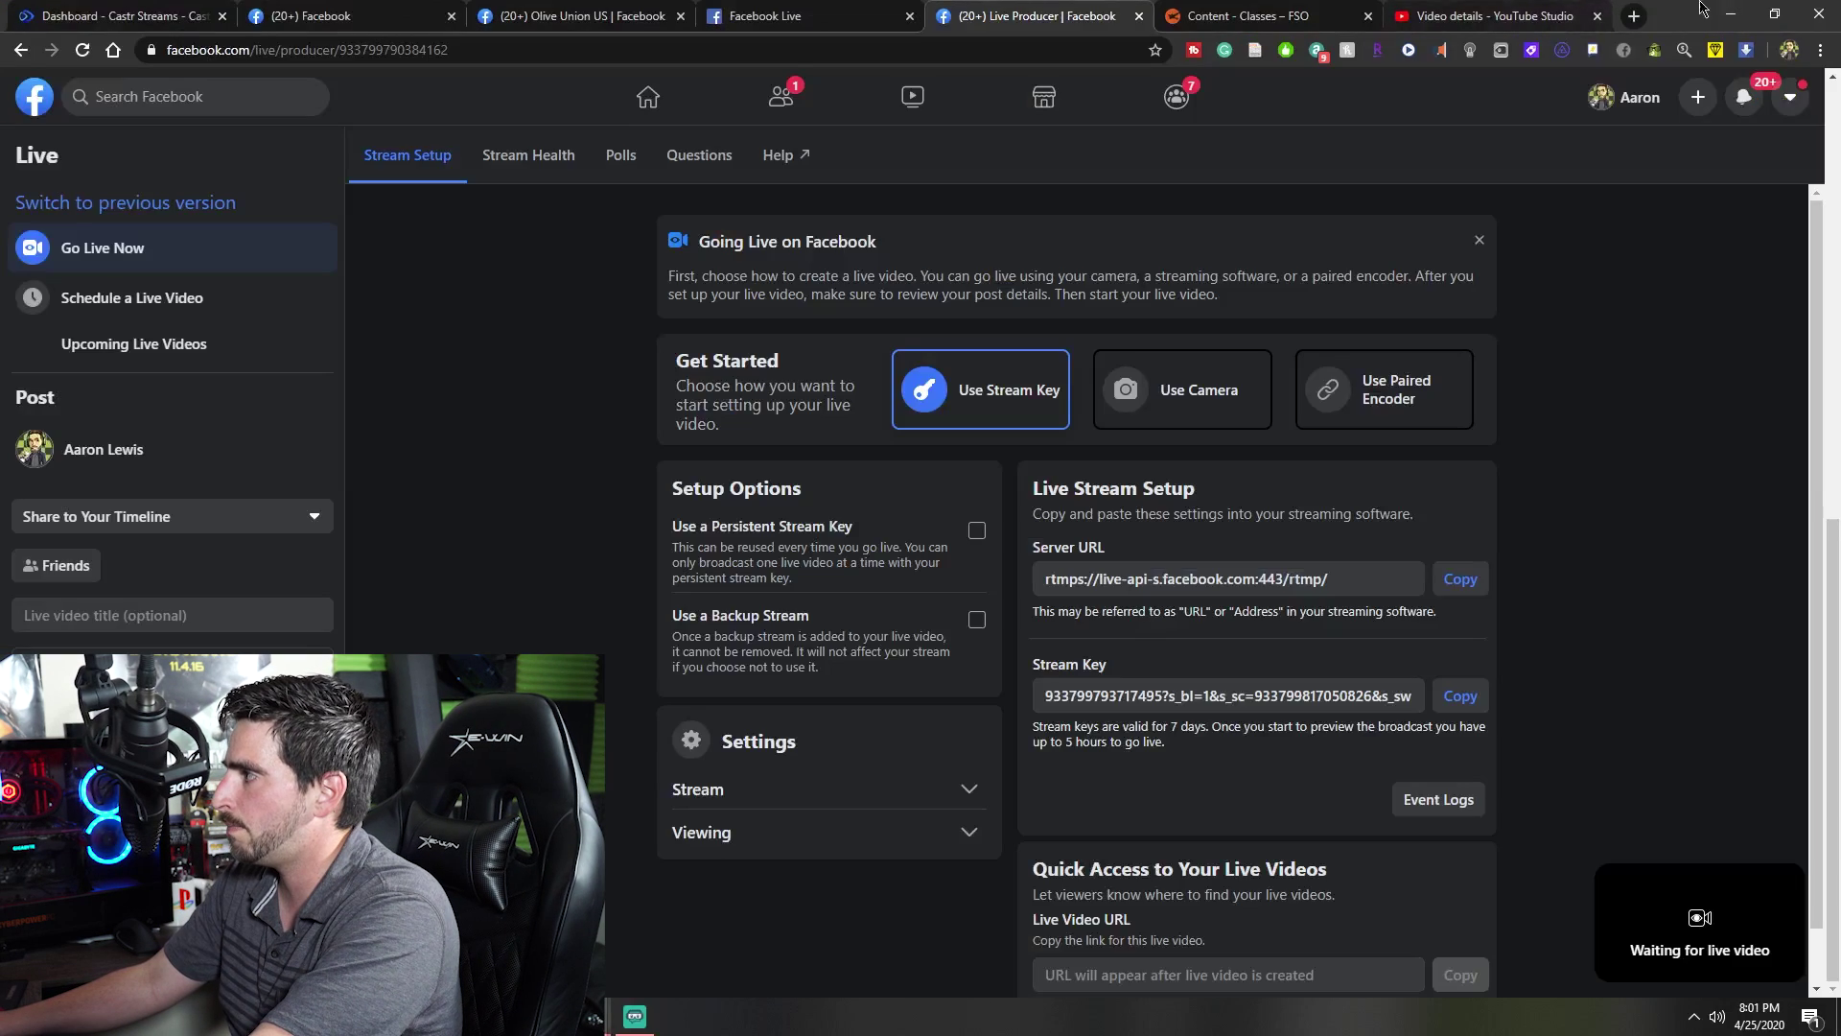
# - Minimize Chrome, launch the iVCam desktop client via 'iv', then minimize it once connected
pyautogui.click(1732, 13)
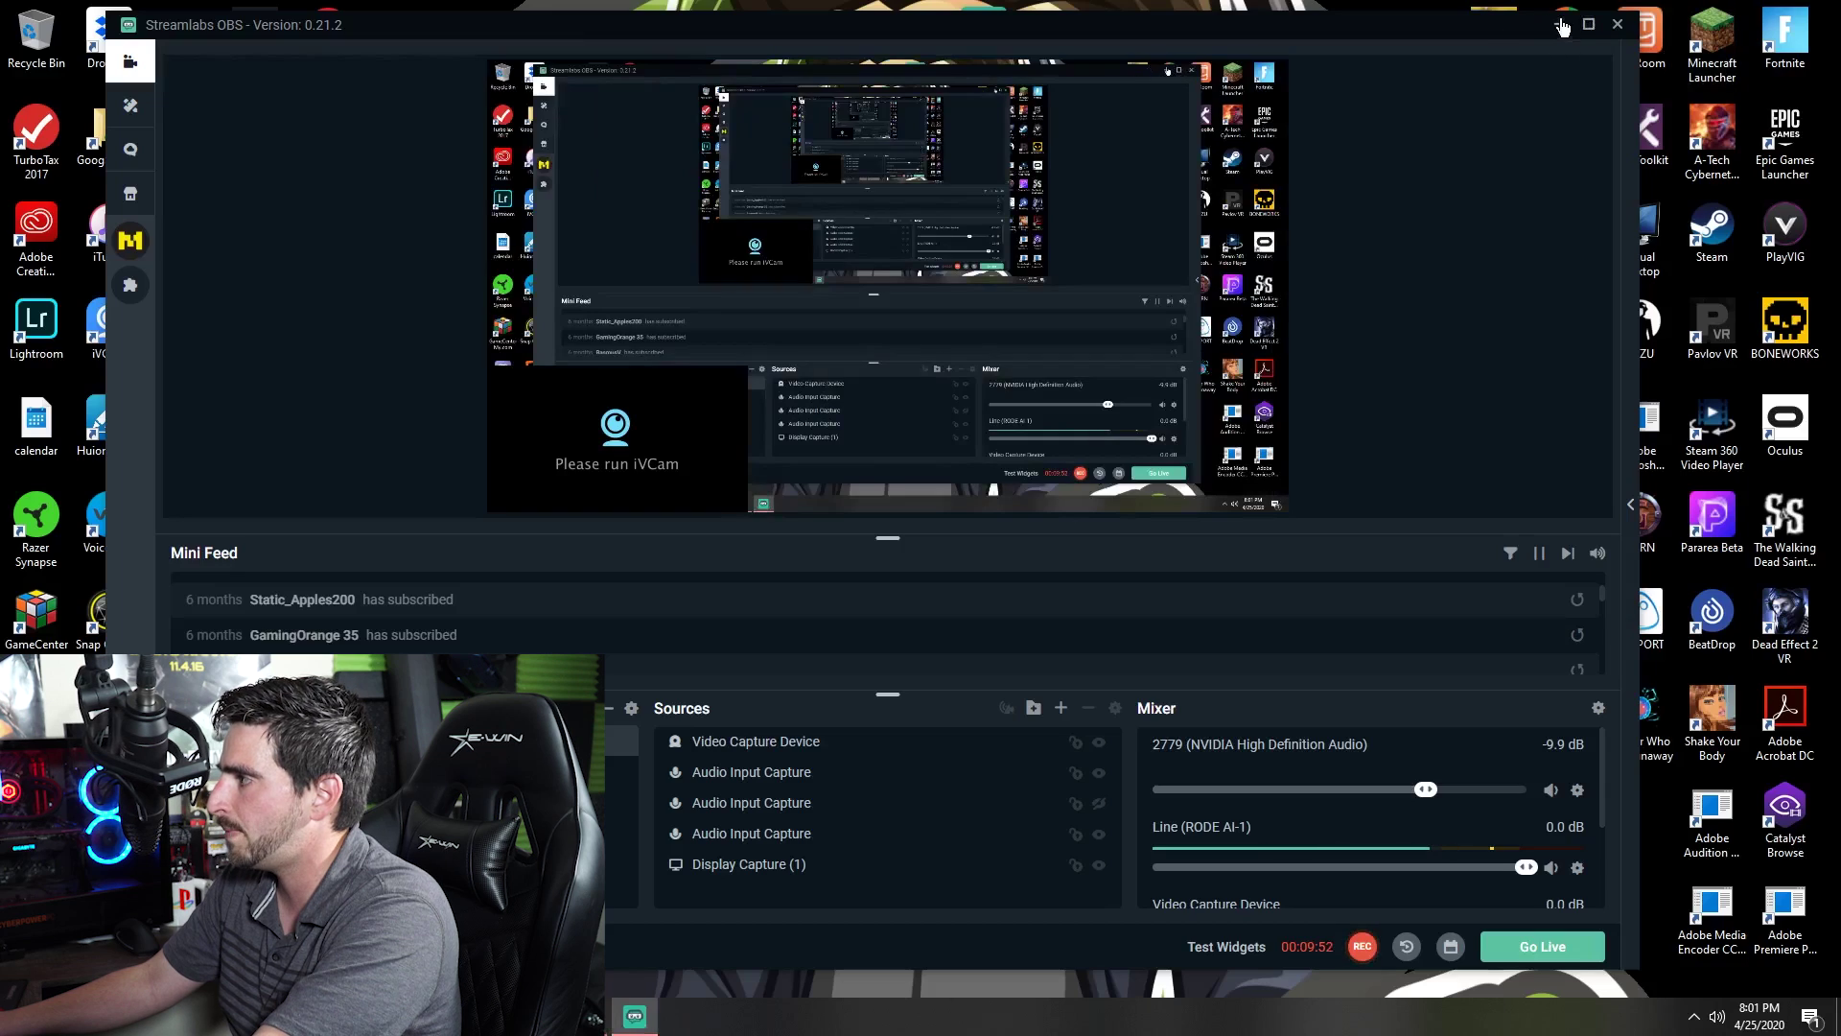
pyautogui.moveTo(1564, 27); pyautogui.dragTo(1676, 35)
pyautogui.press('super')
pyautogui.write('iv')
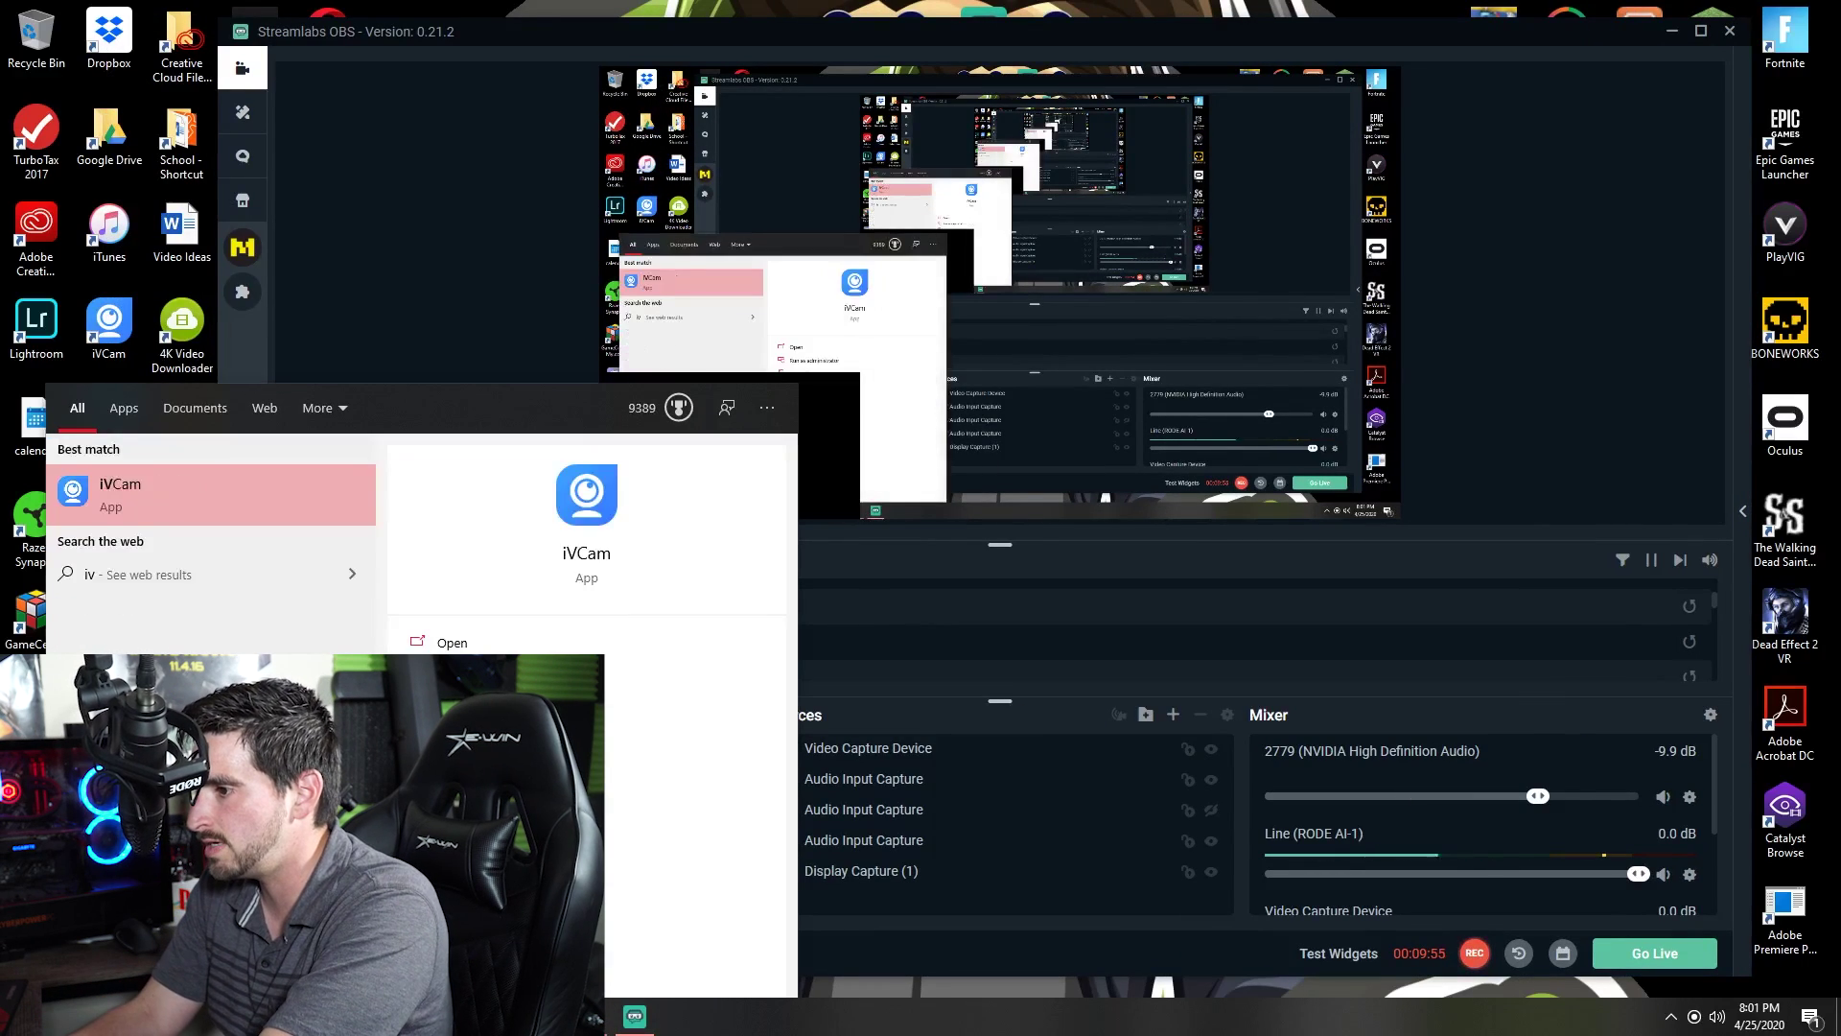
pyautogui.press('Return')
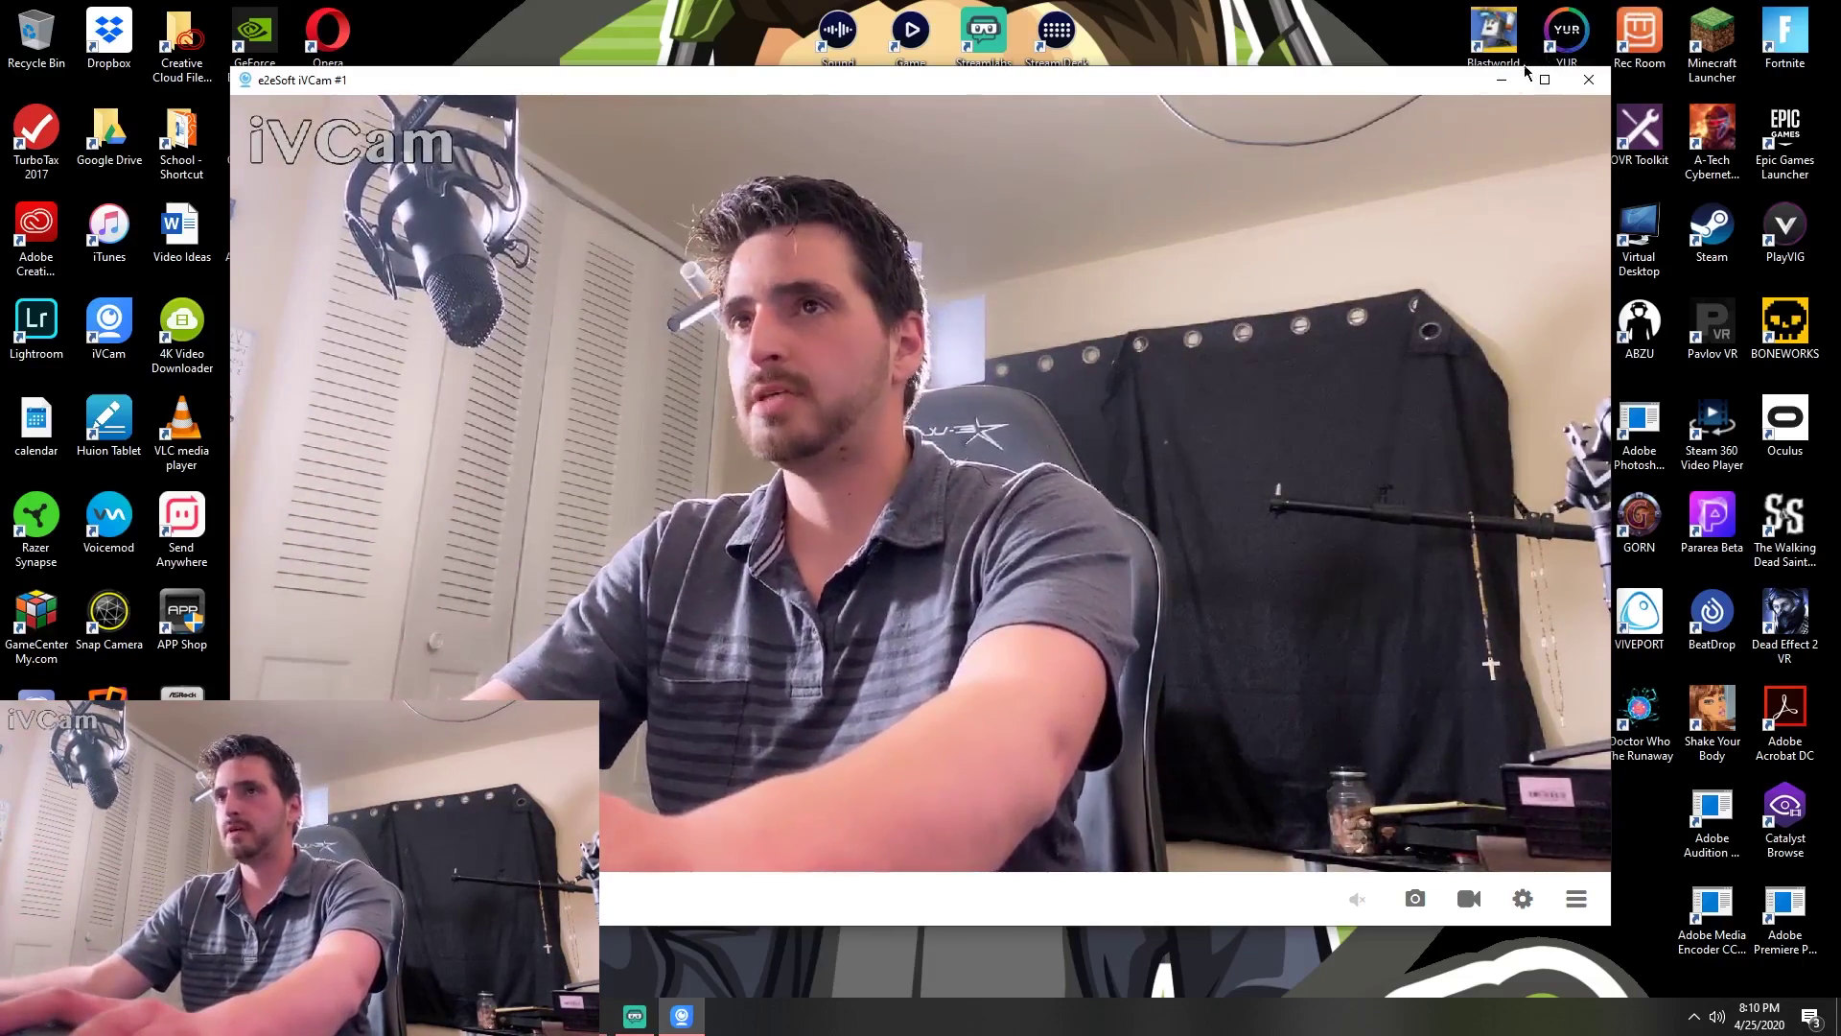
pyautogui.click(1501, 79)
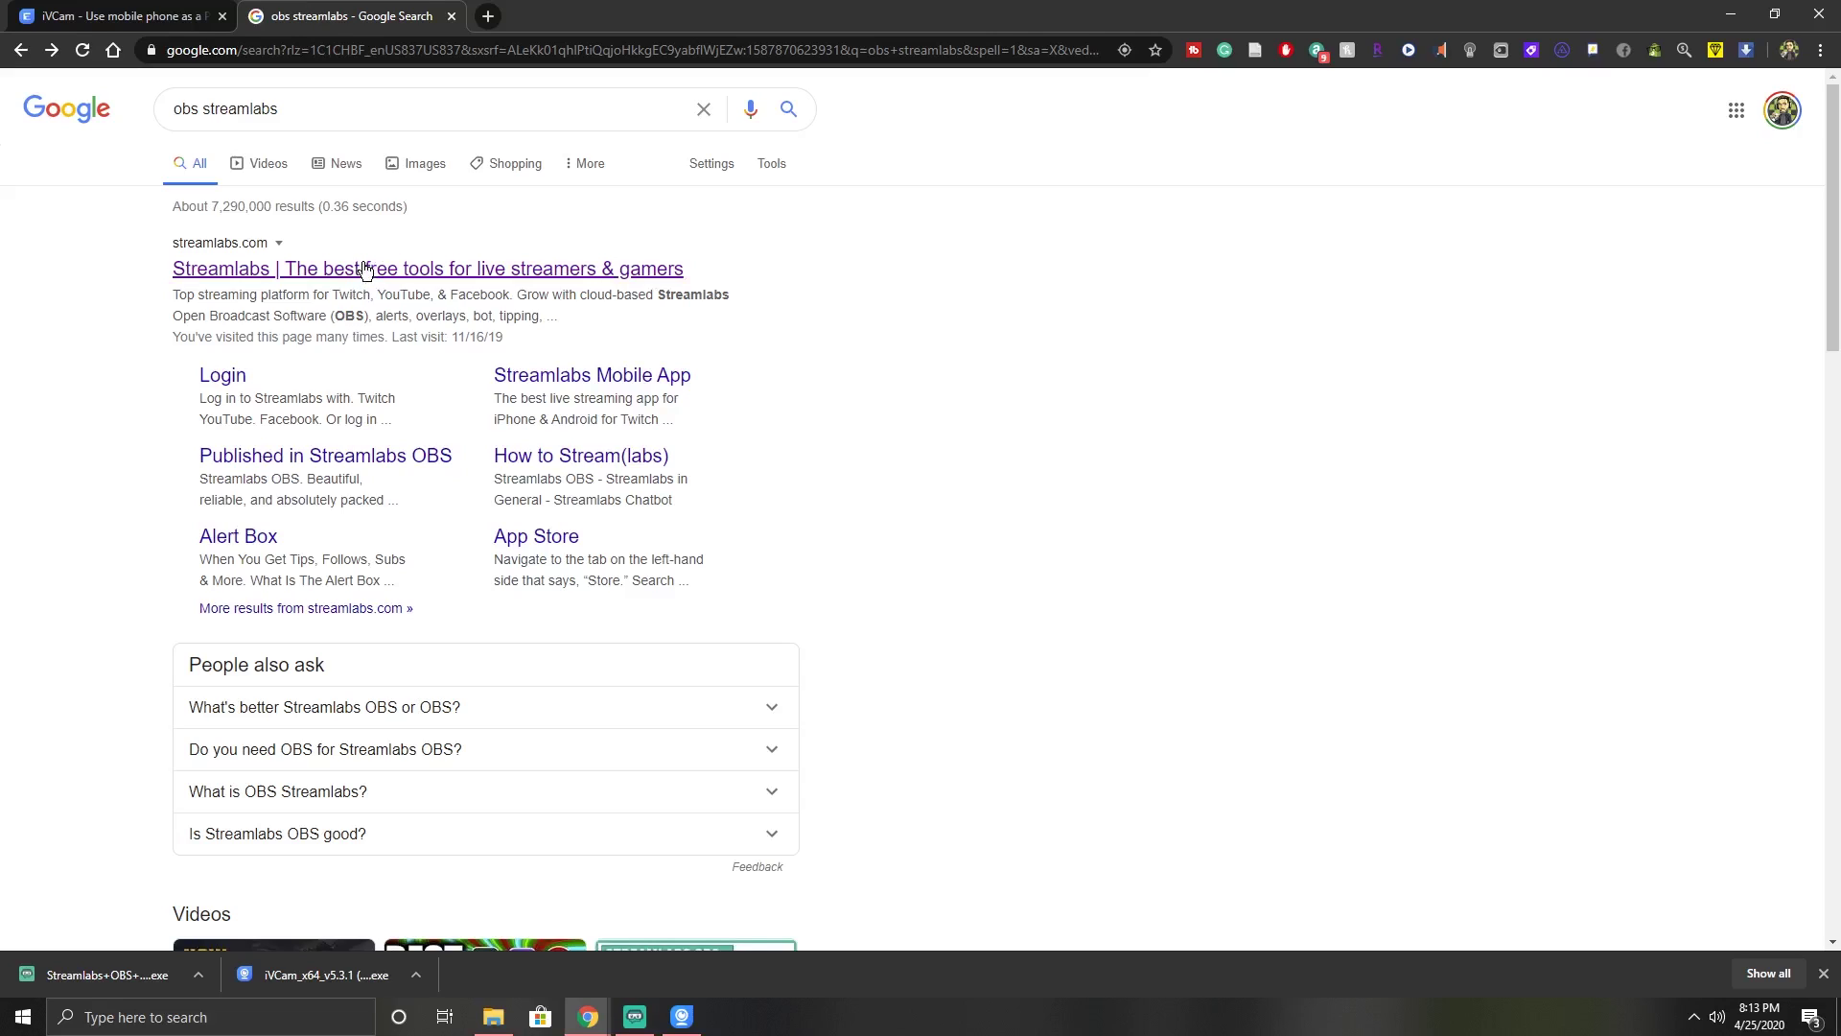
# - Open the Streamlabs search result, show the desktop and bring Streamlabs OBS to the front
pyautogui.click(363, 269)
pyautogui.press('super+d')
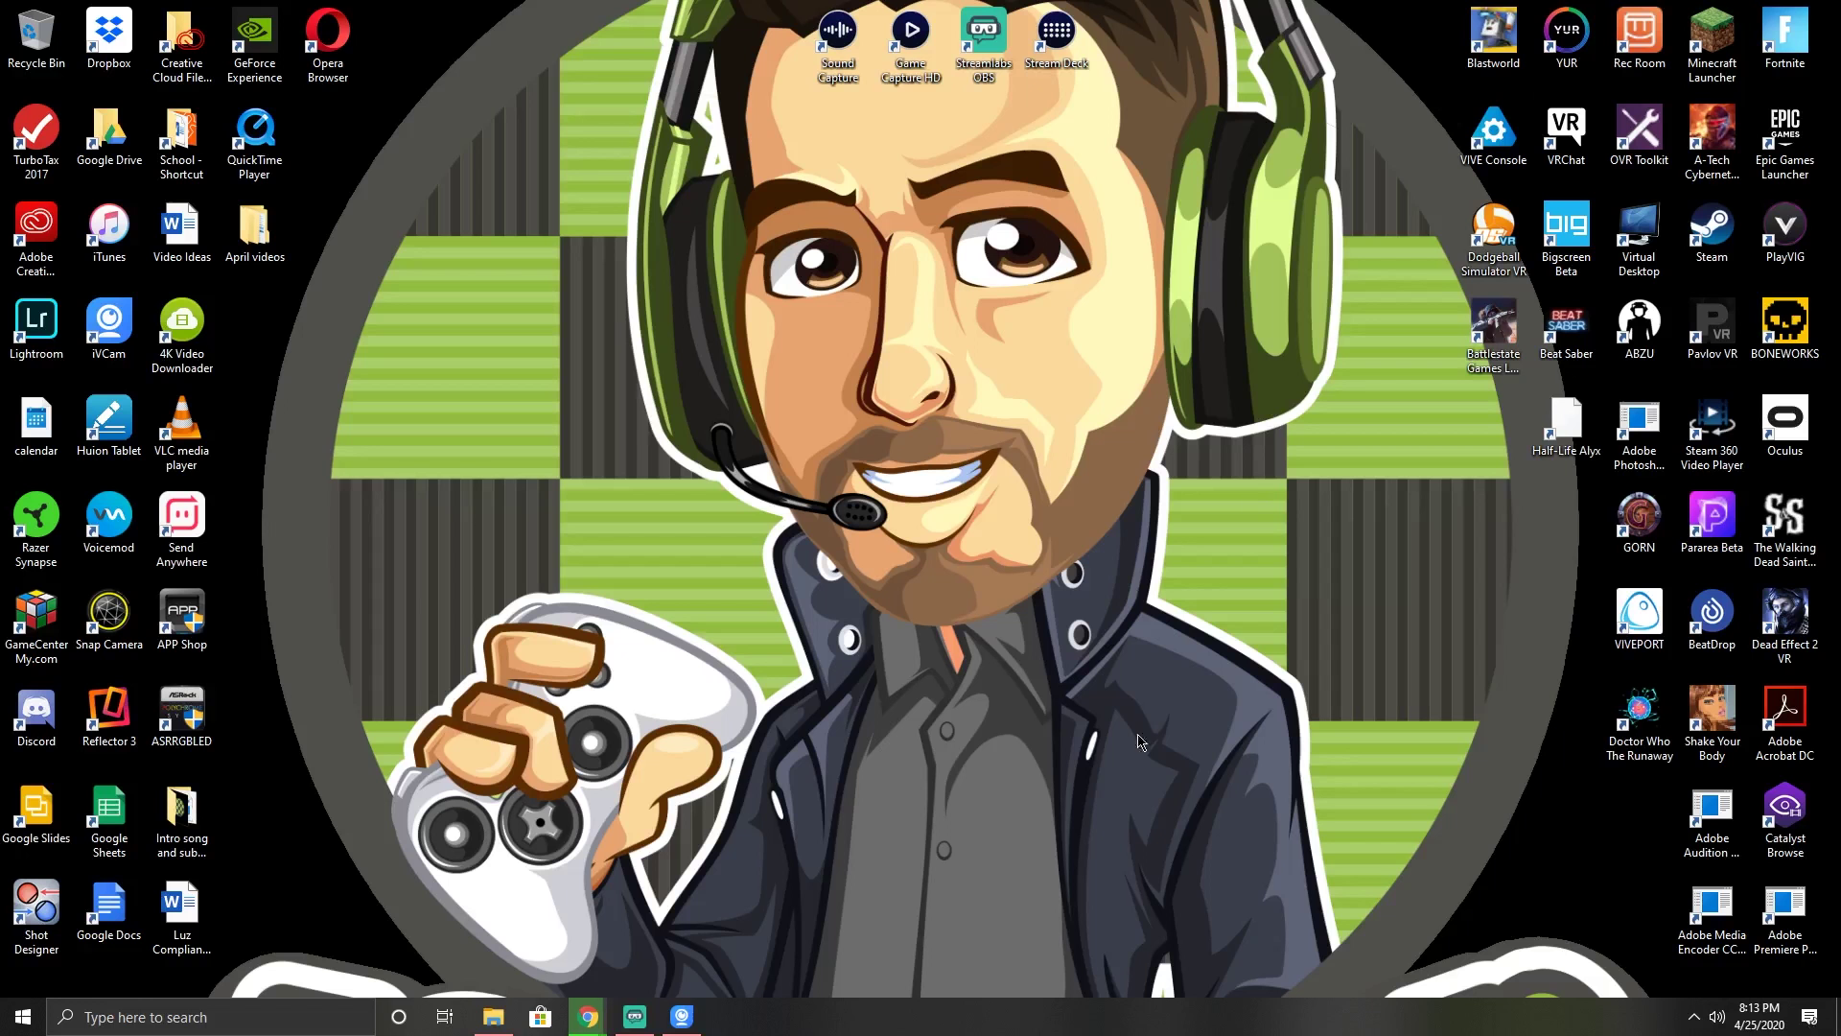
pyautogui.click(635, 1014)
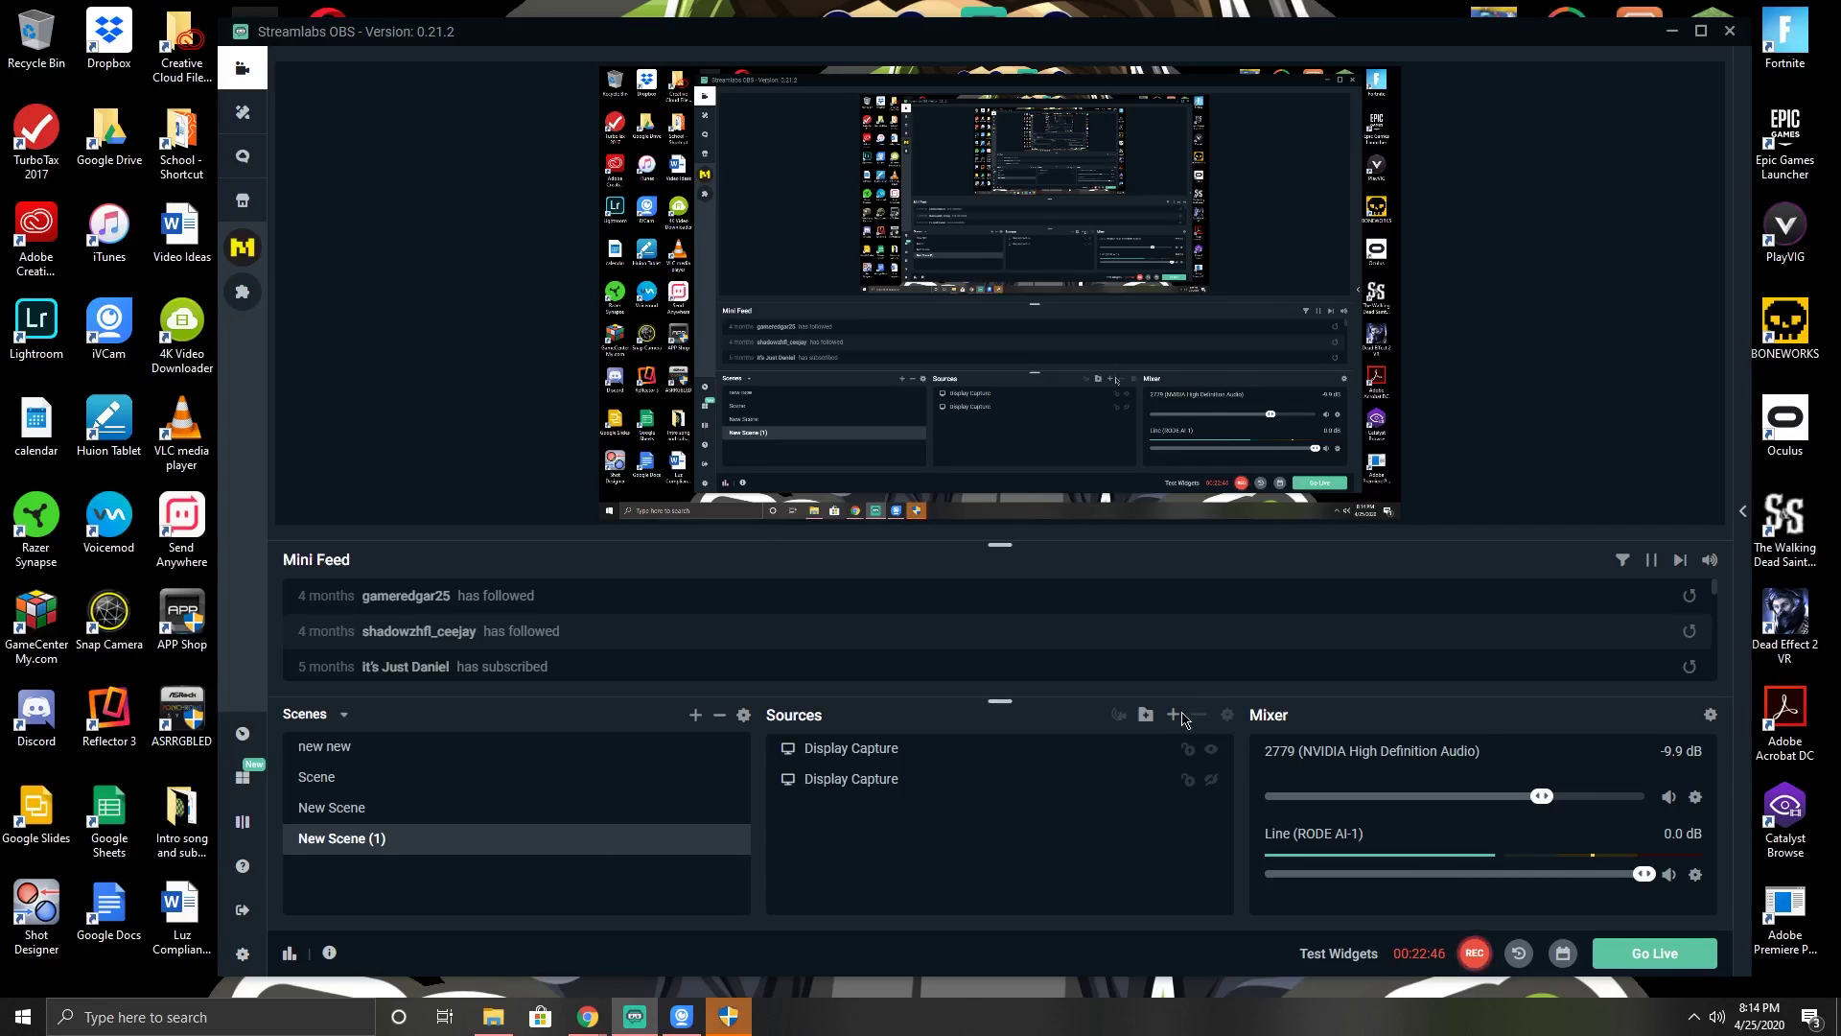
# - Add the existing Video Capture Device source to the scene
pyautogui.click(1173, 715)
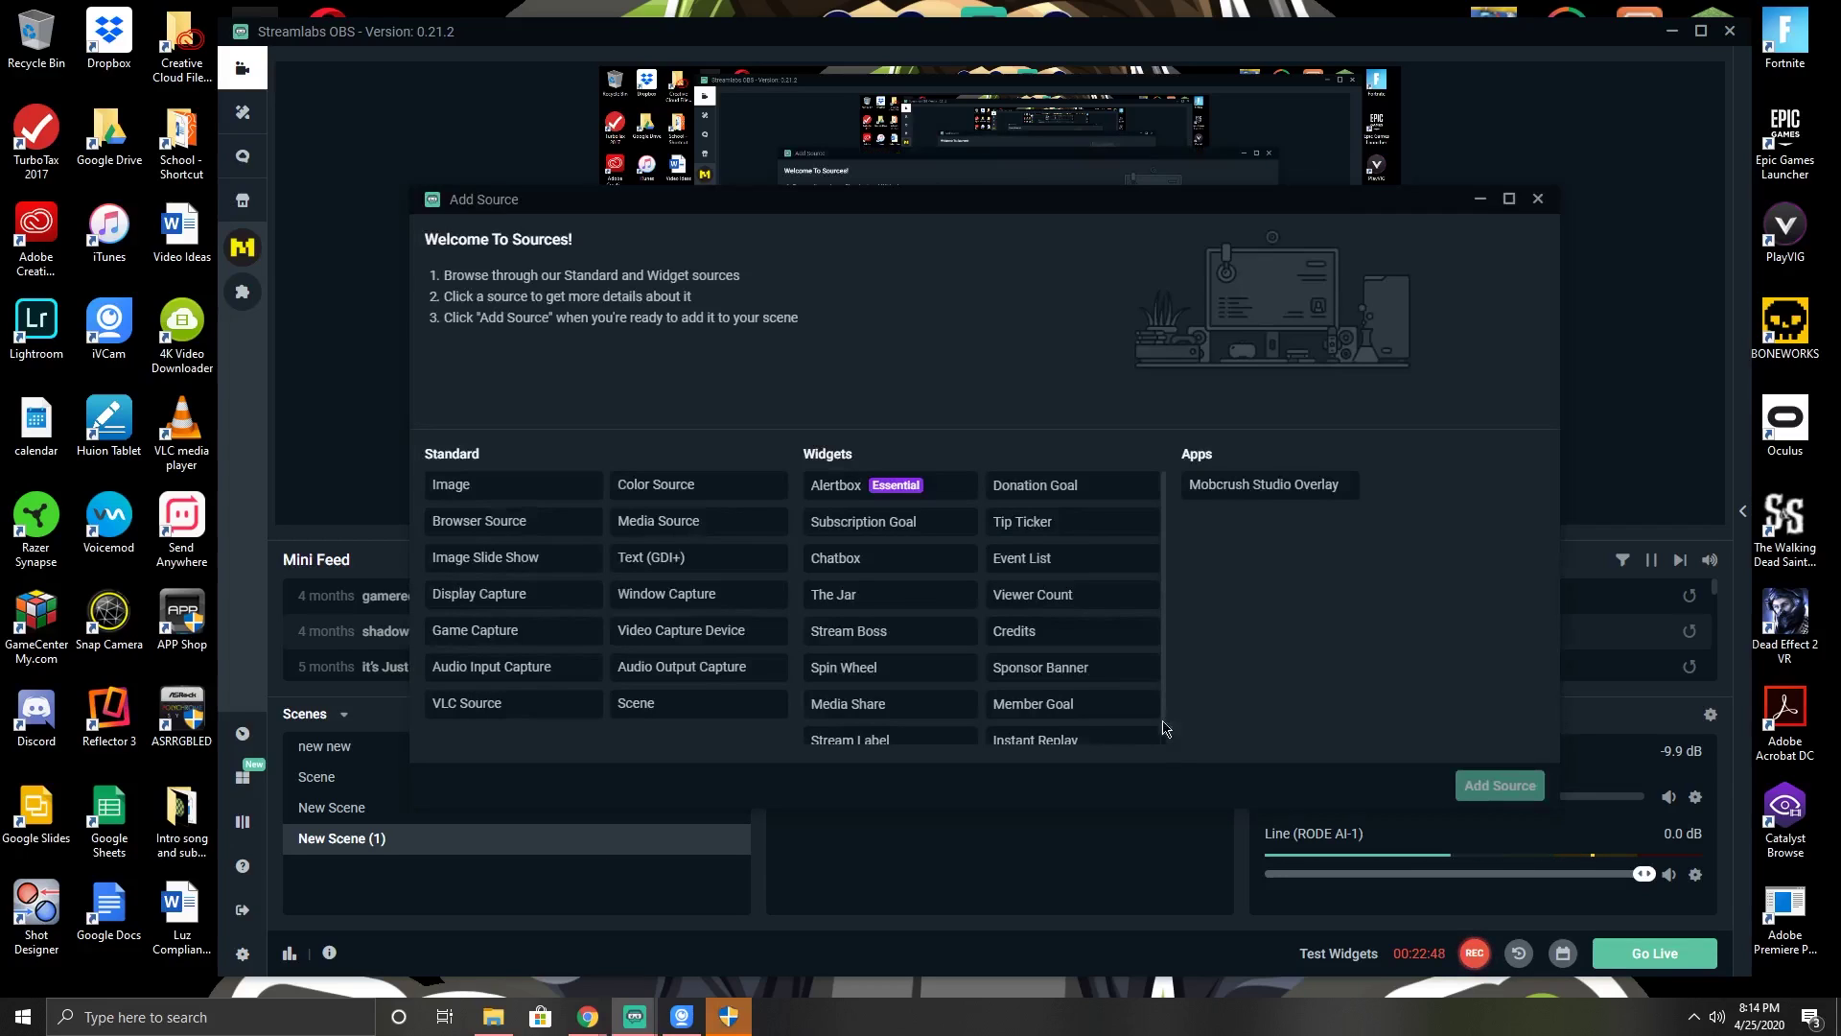
pyautogui.click(676, 640)
pyautogui.doubleClick(676, 641)
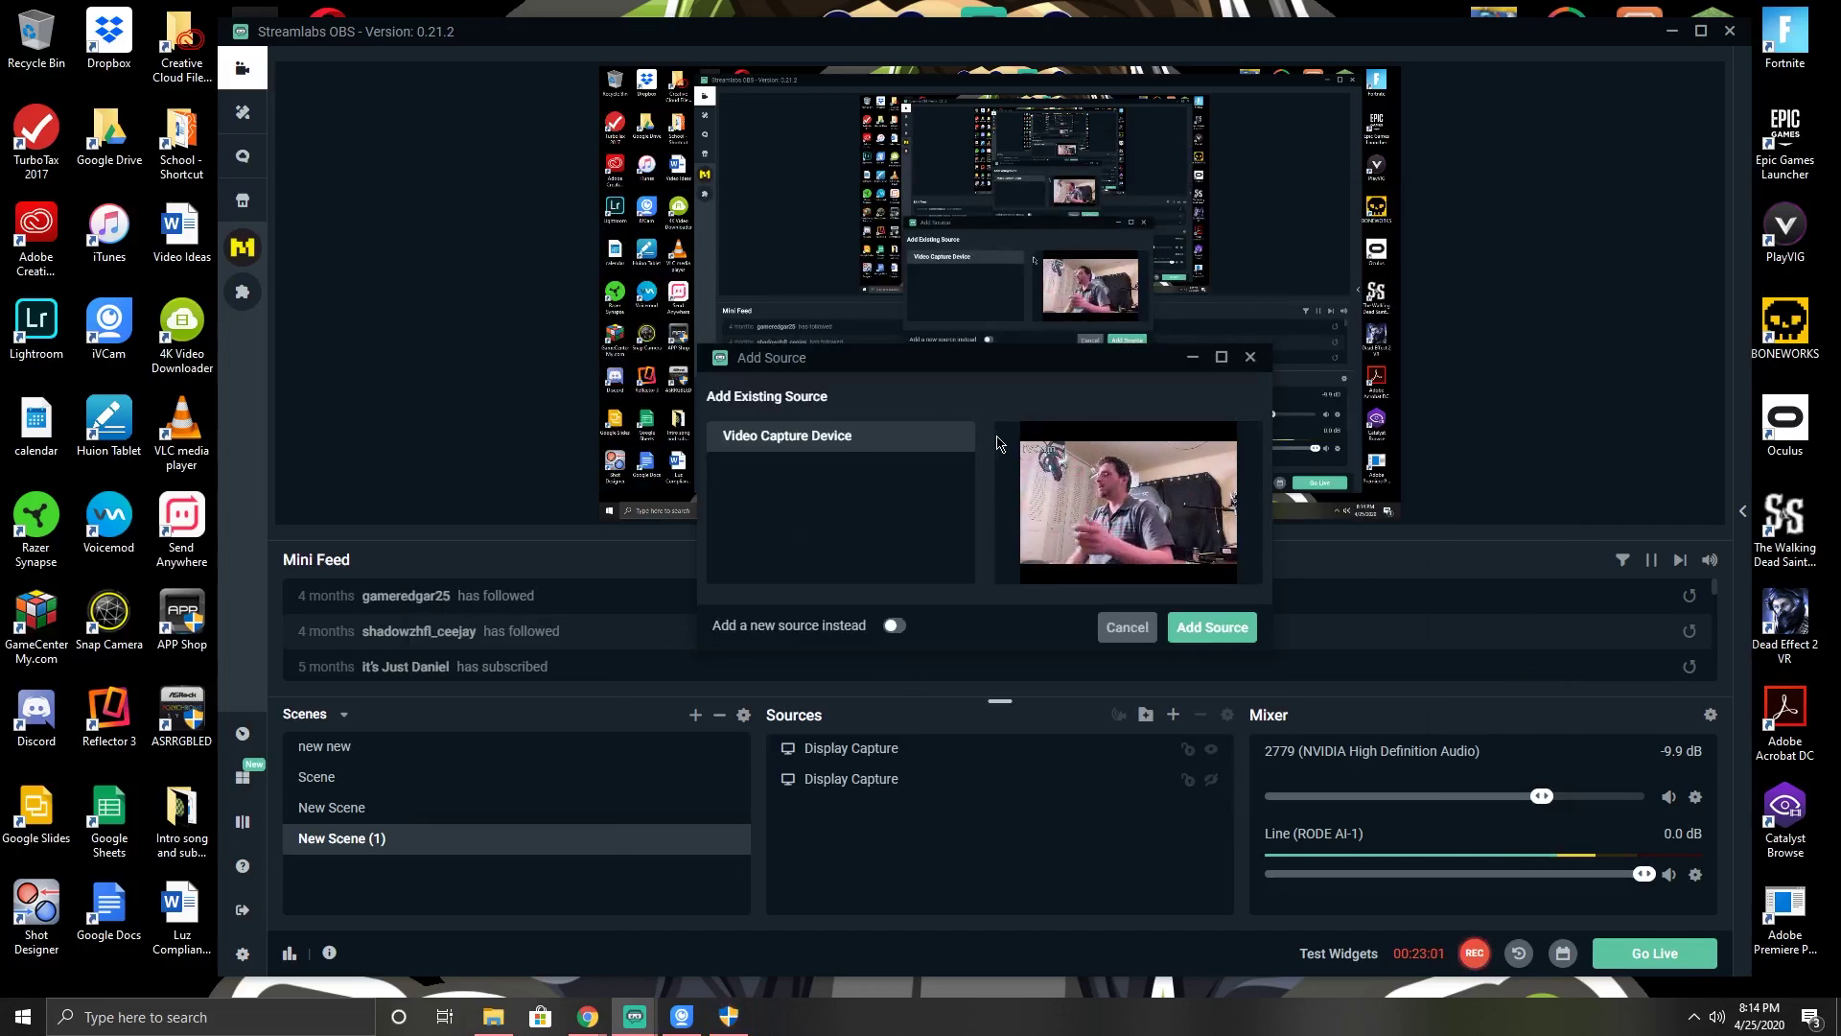
pyautogui.click(1212, 626)
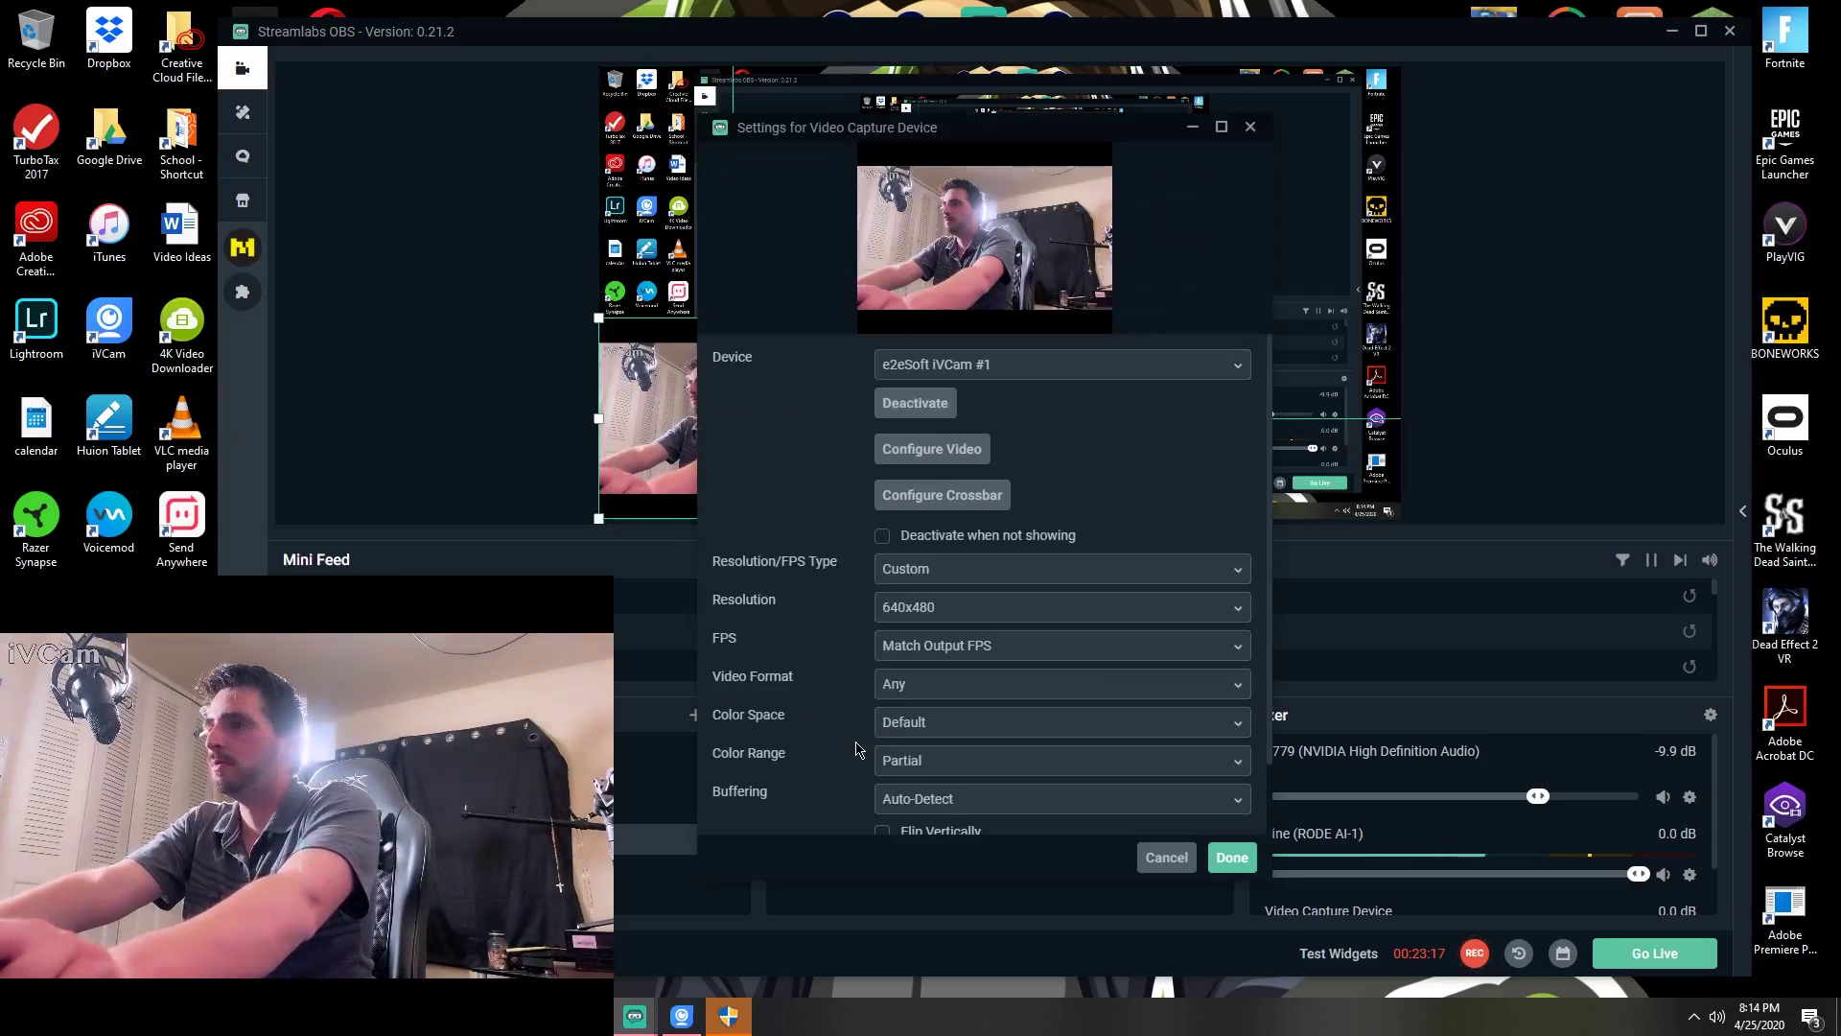
pyautogui.moveTo(885, 141); pyautogui.dragTo(1079, 147)
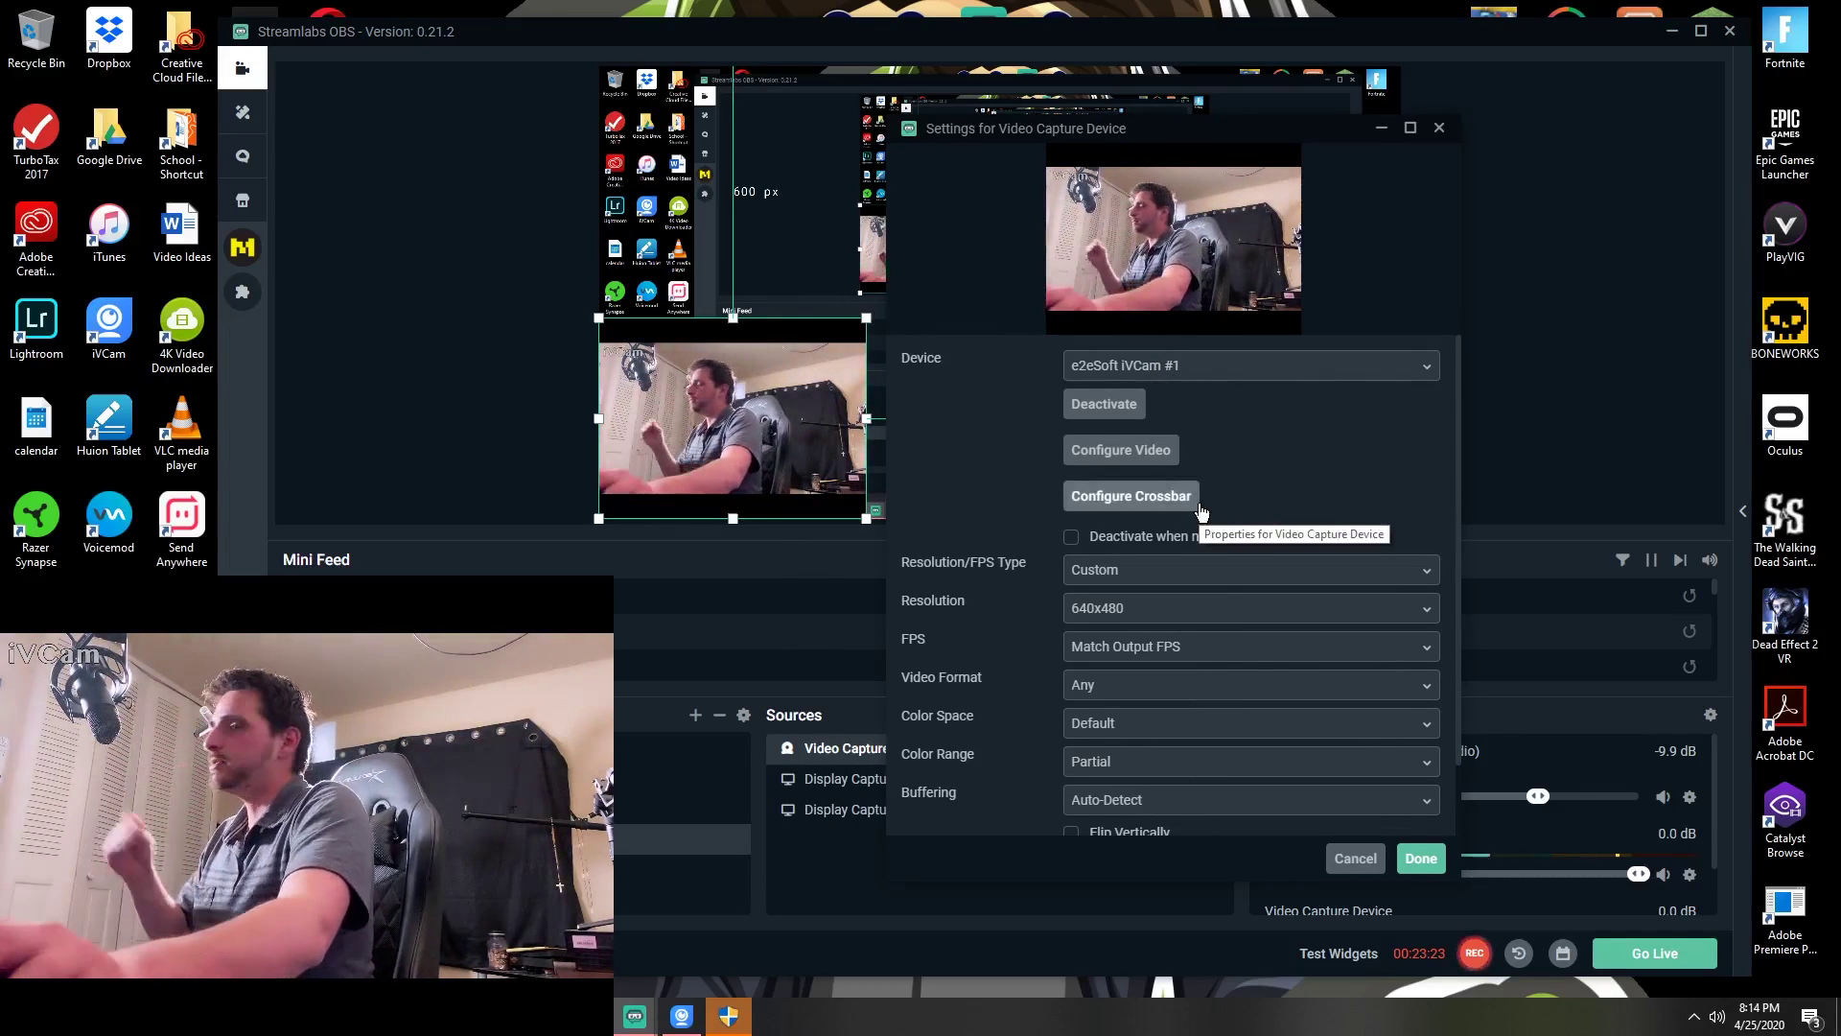
# - Set the Video Capture Device's camera to e2eSoft iVCam #1
pyautogui.click(1200, 362)
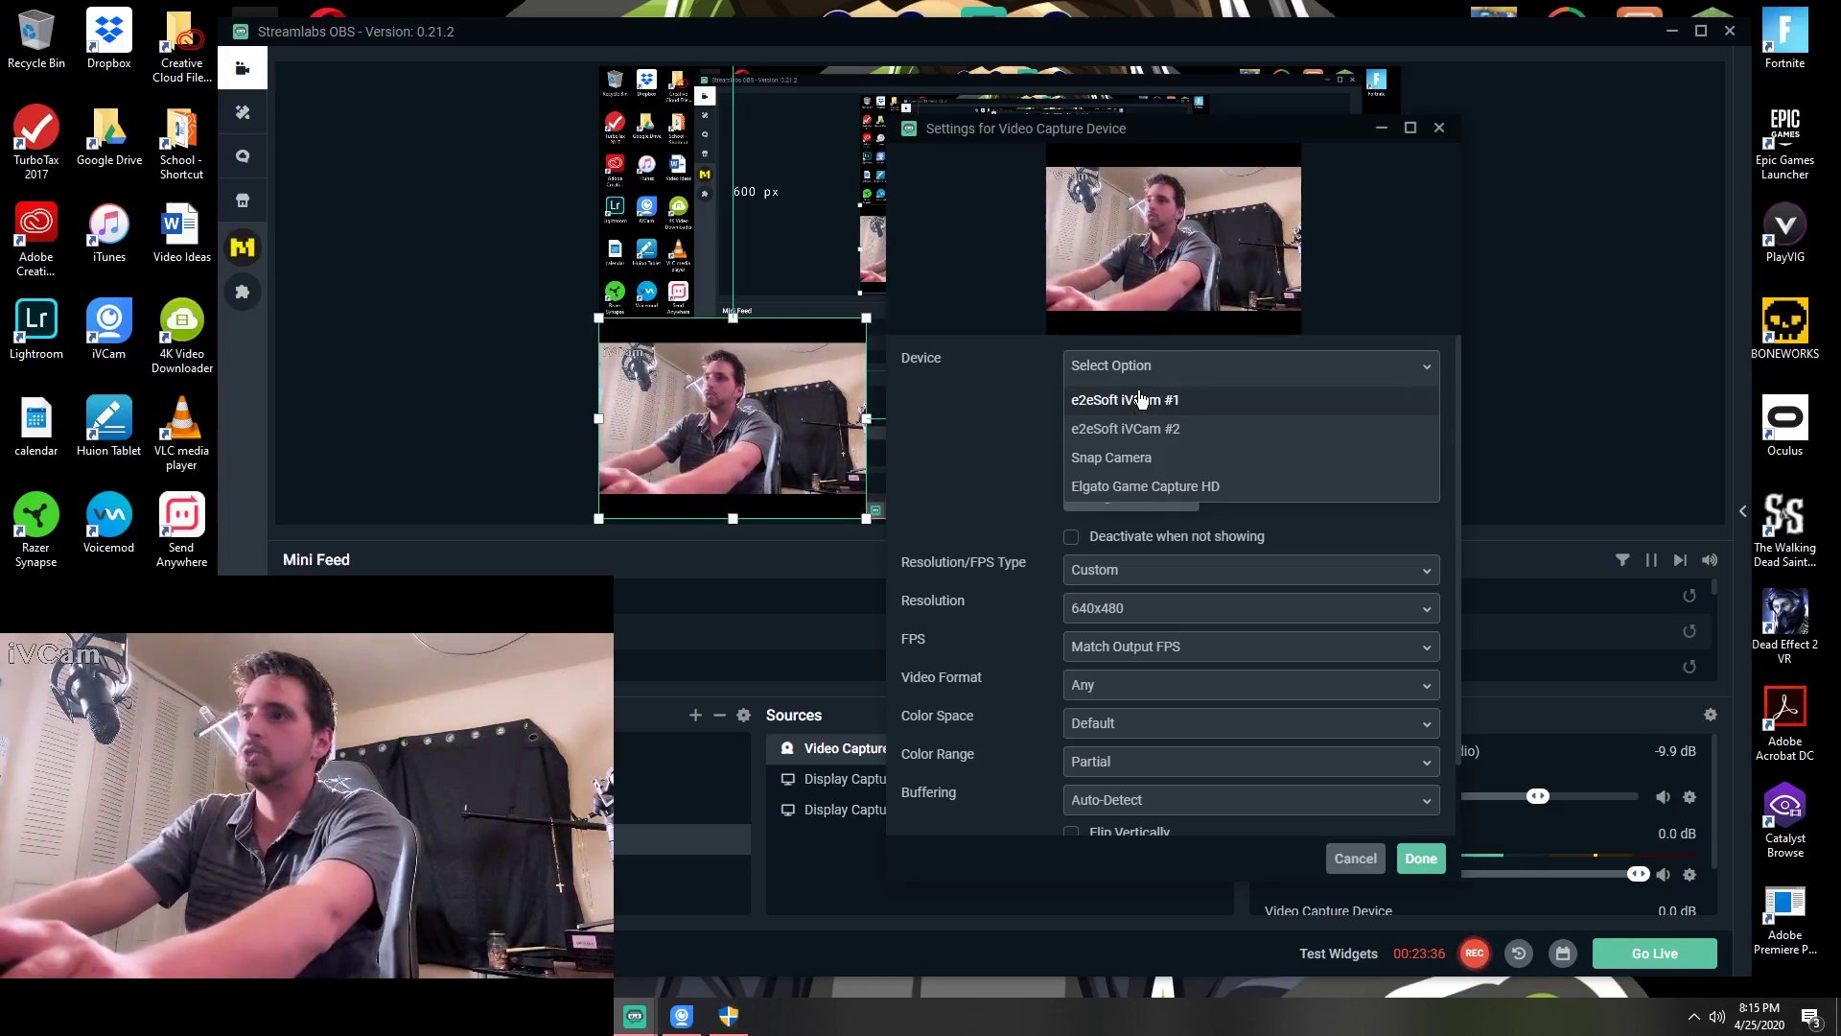
pyautogui.click(1160, 429)
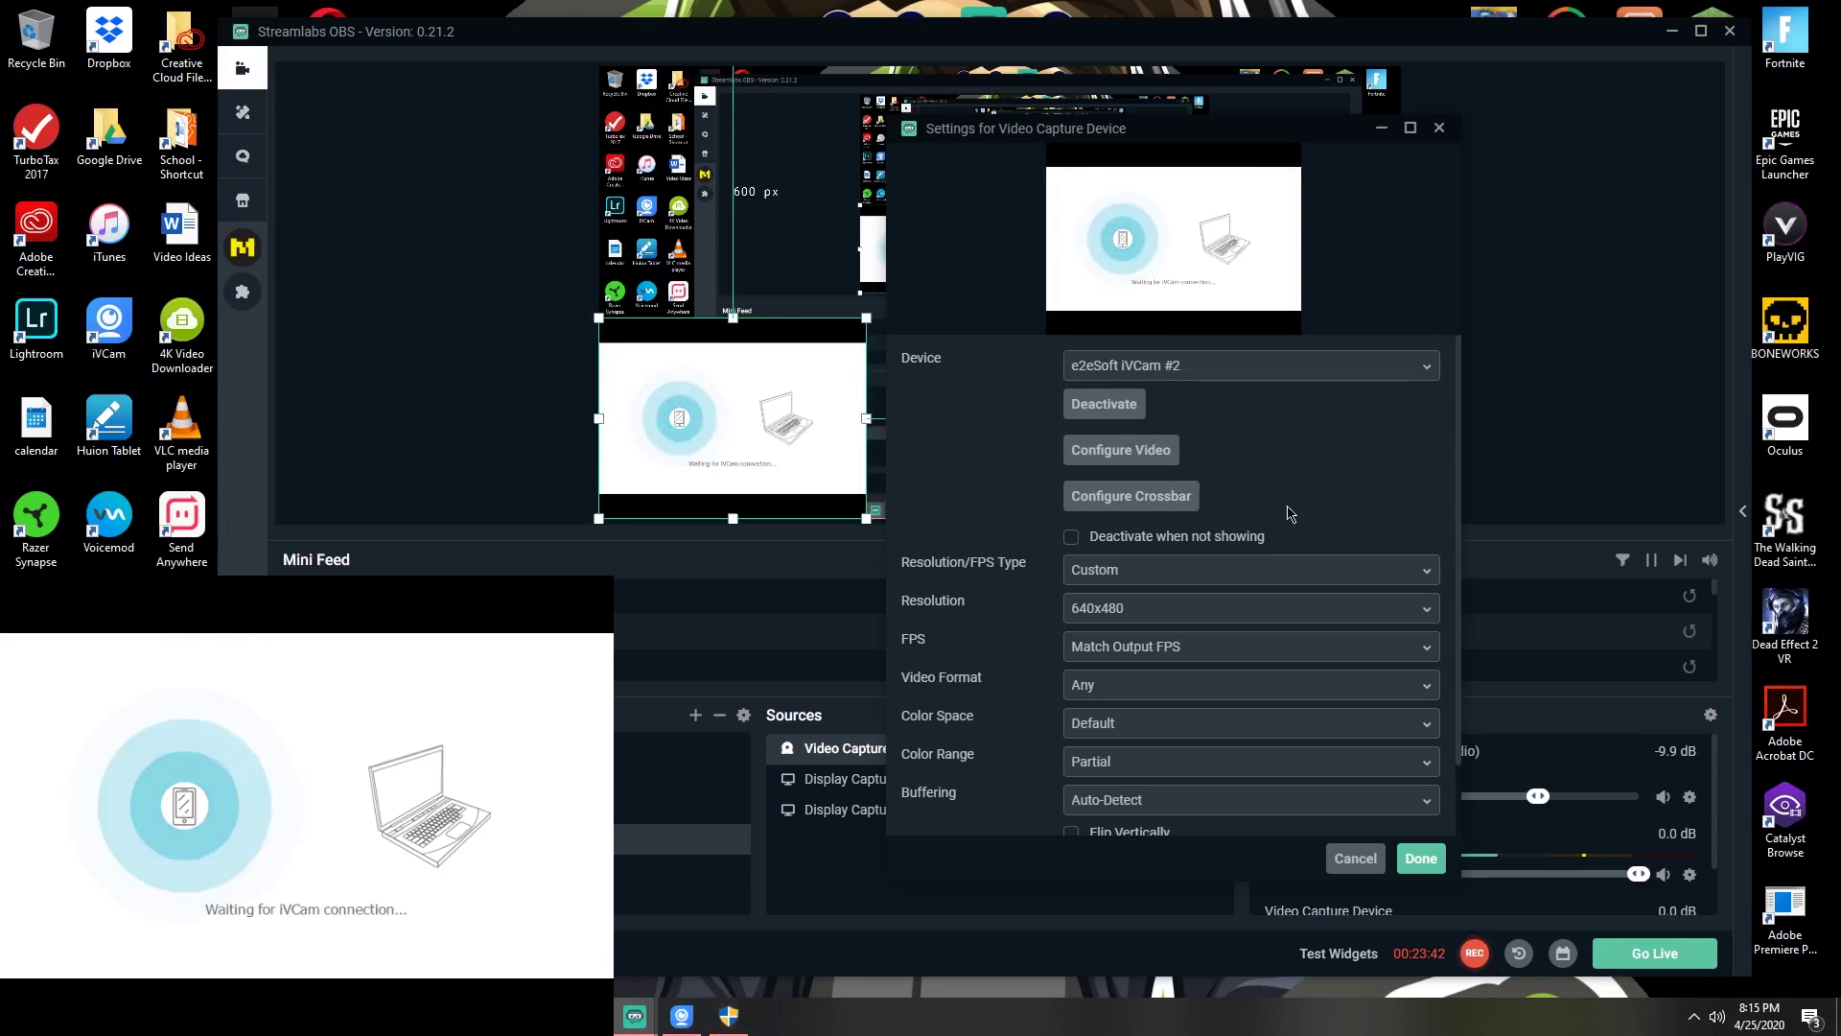
pyautogui.click(1249, 374)
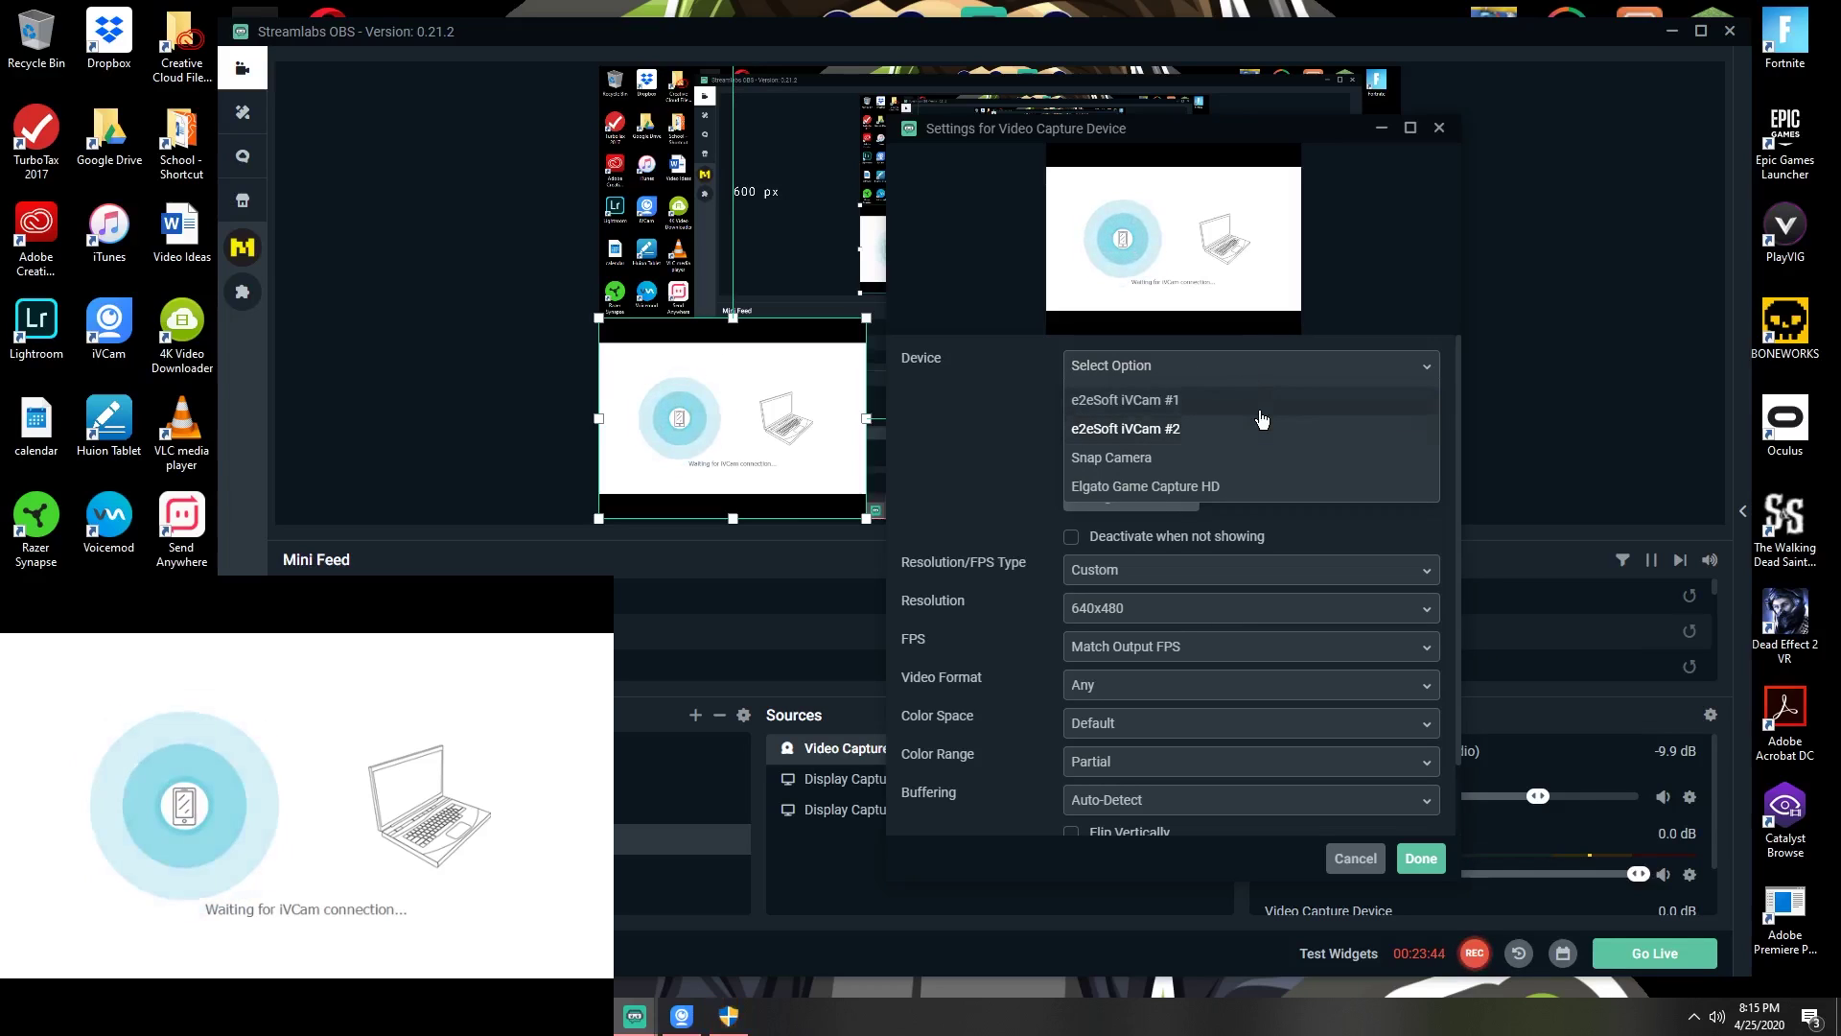
pyautogui.click(1260, 411)
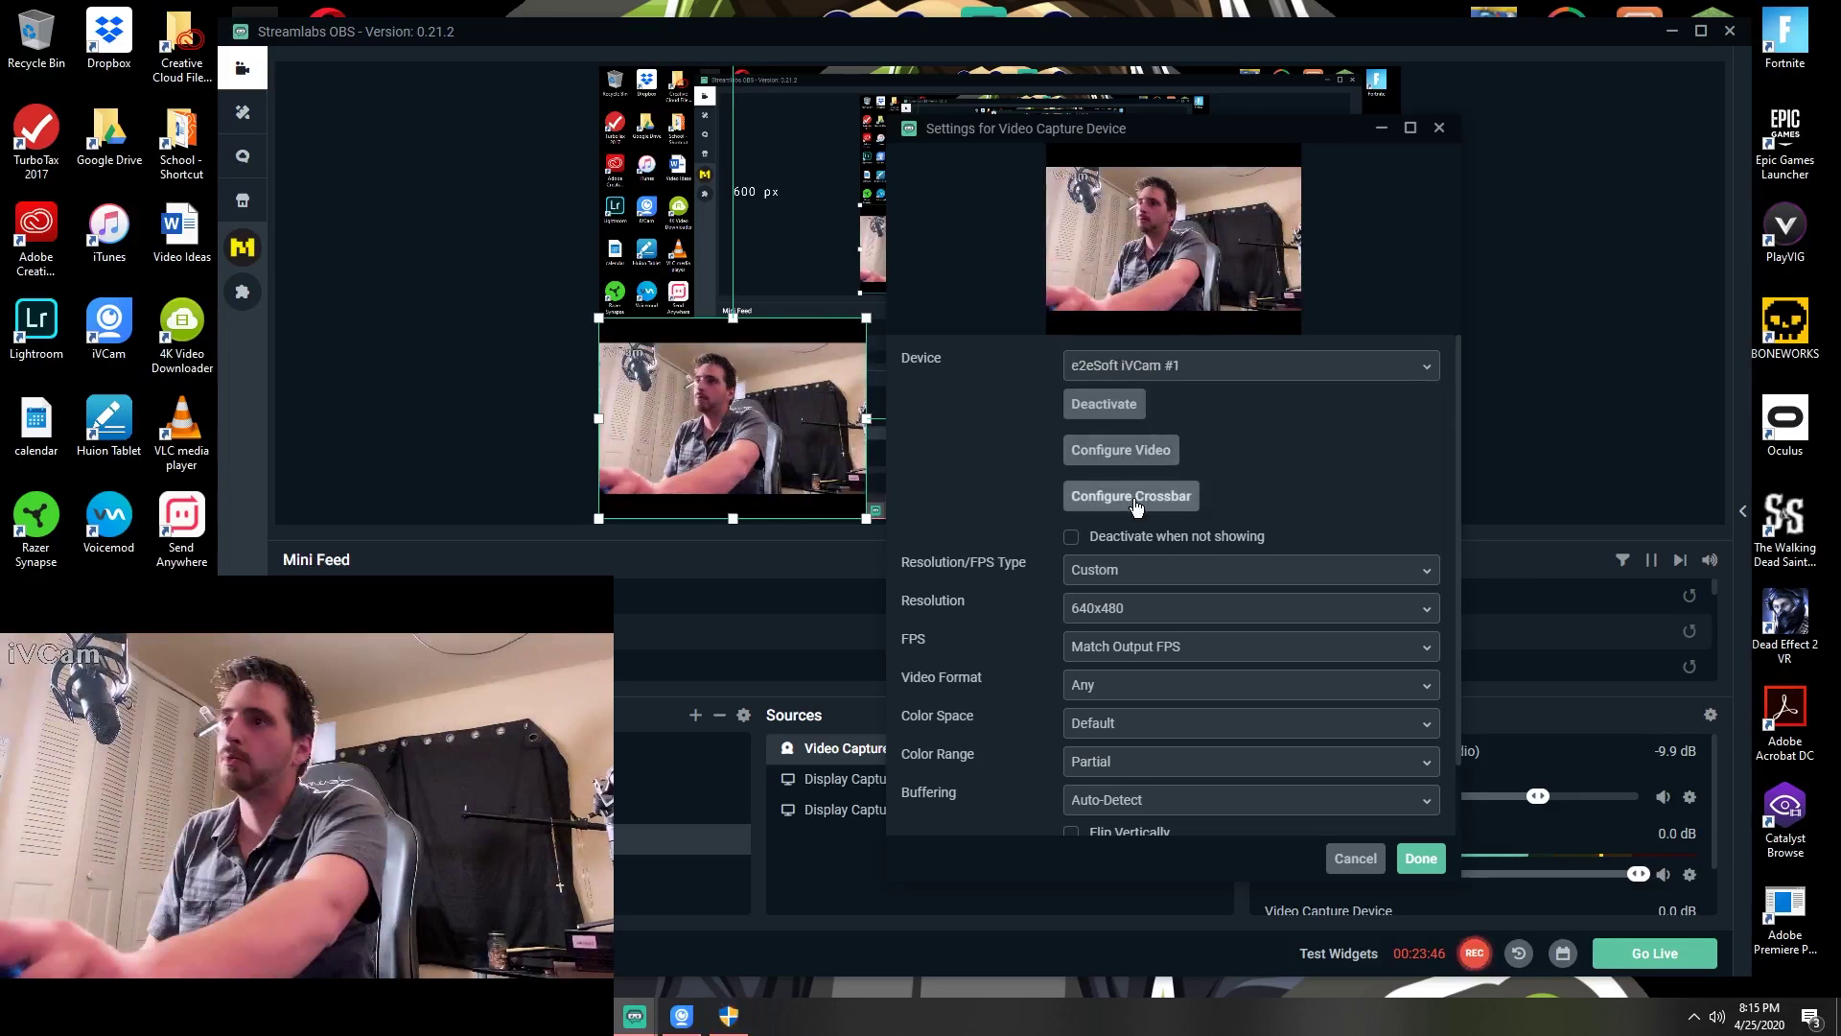
pyautogui.scroll(-1, 1203, 590)
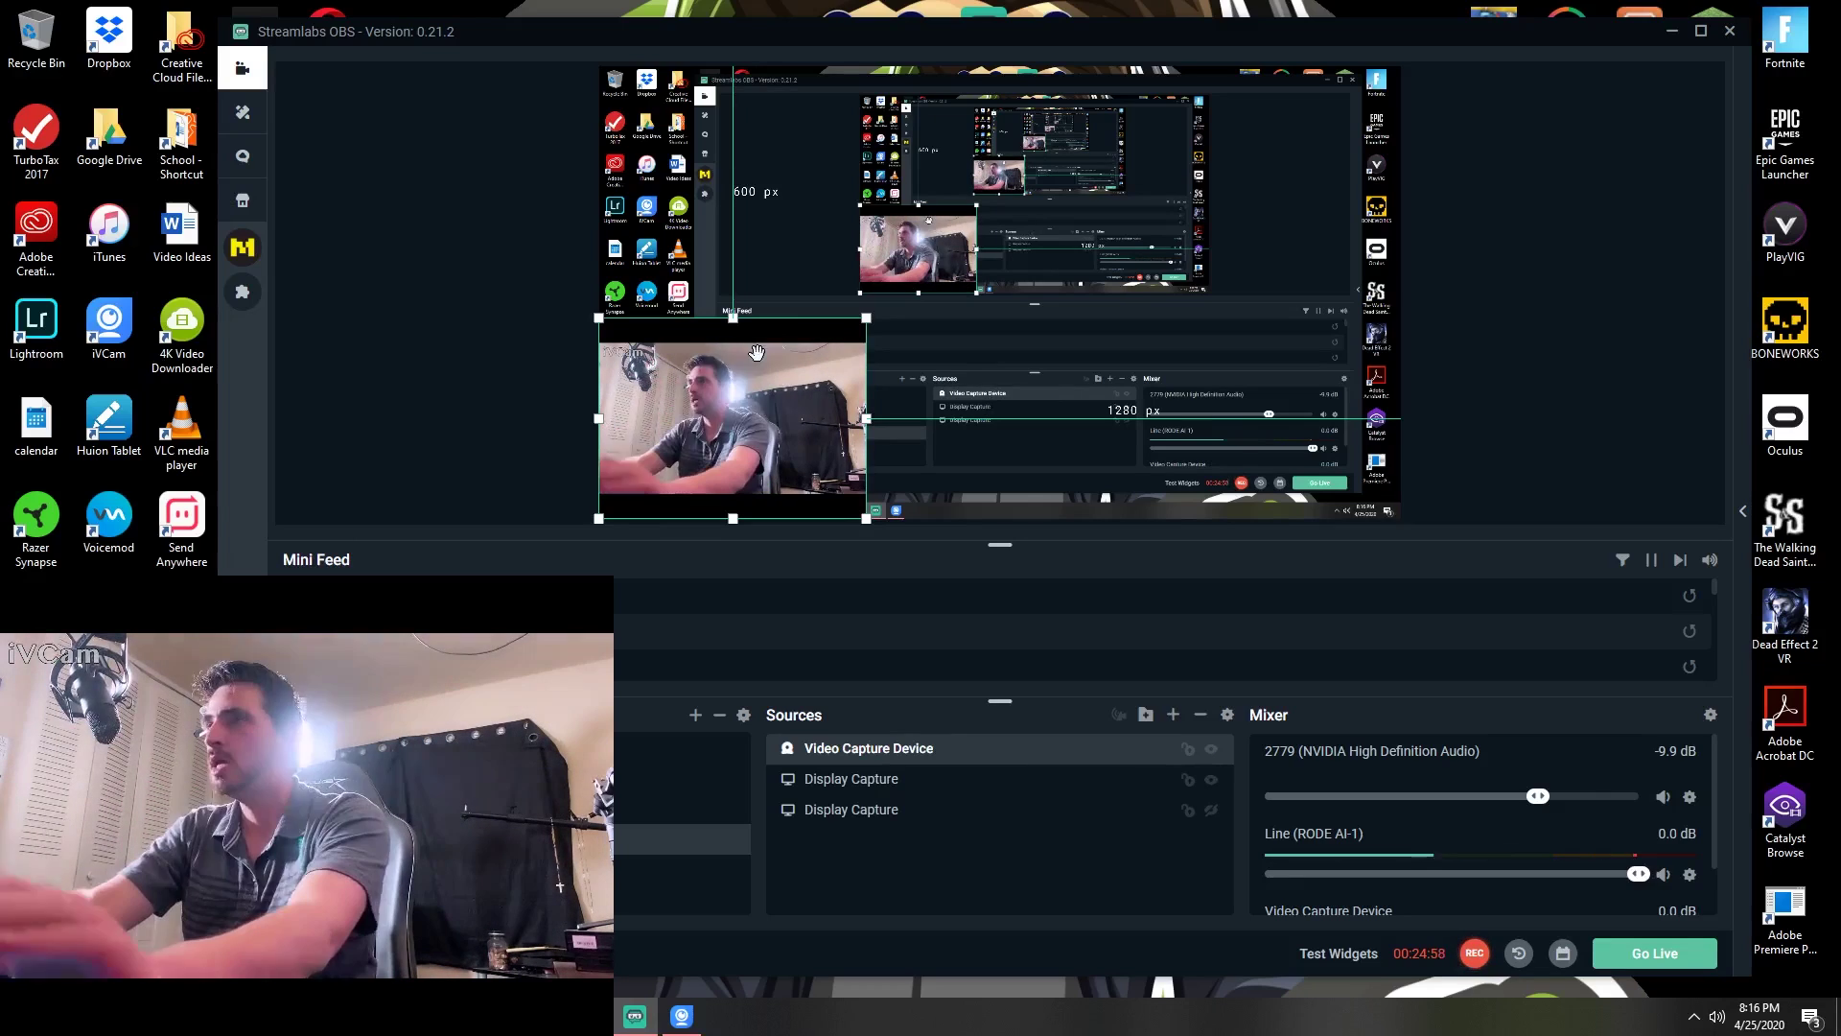
# - Open Transform > Edit Transform for the webcam source
pyautogui.rightClick(771, 356)
pyautogui.moveTo(795, 506)
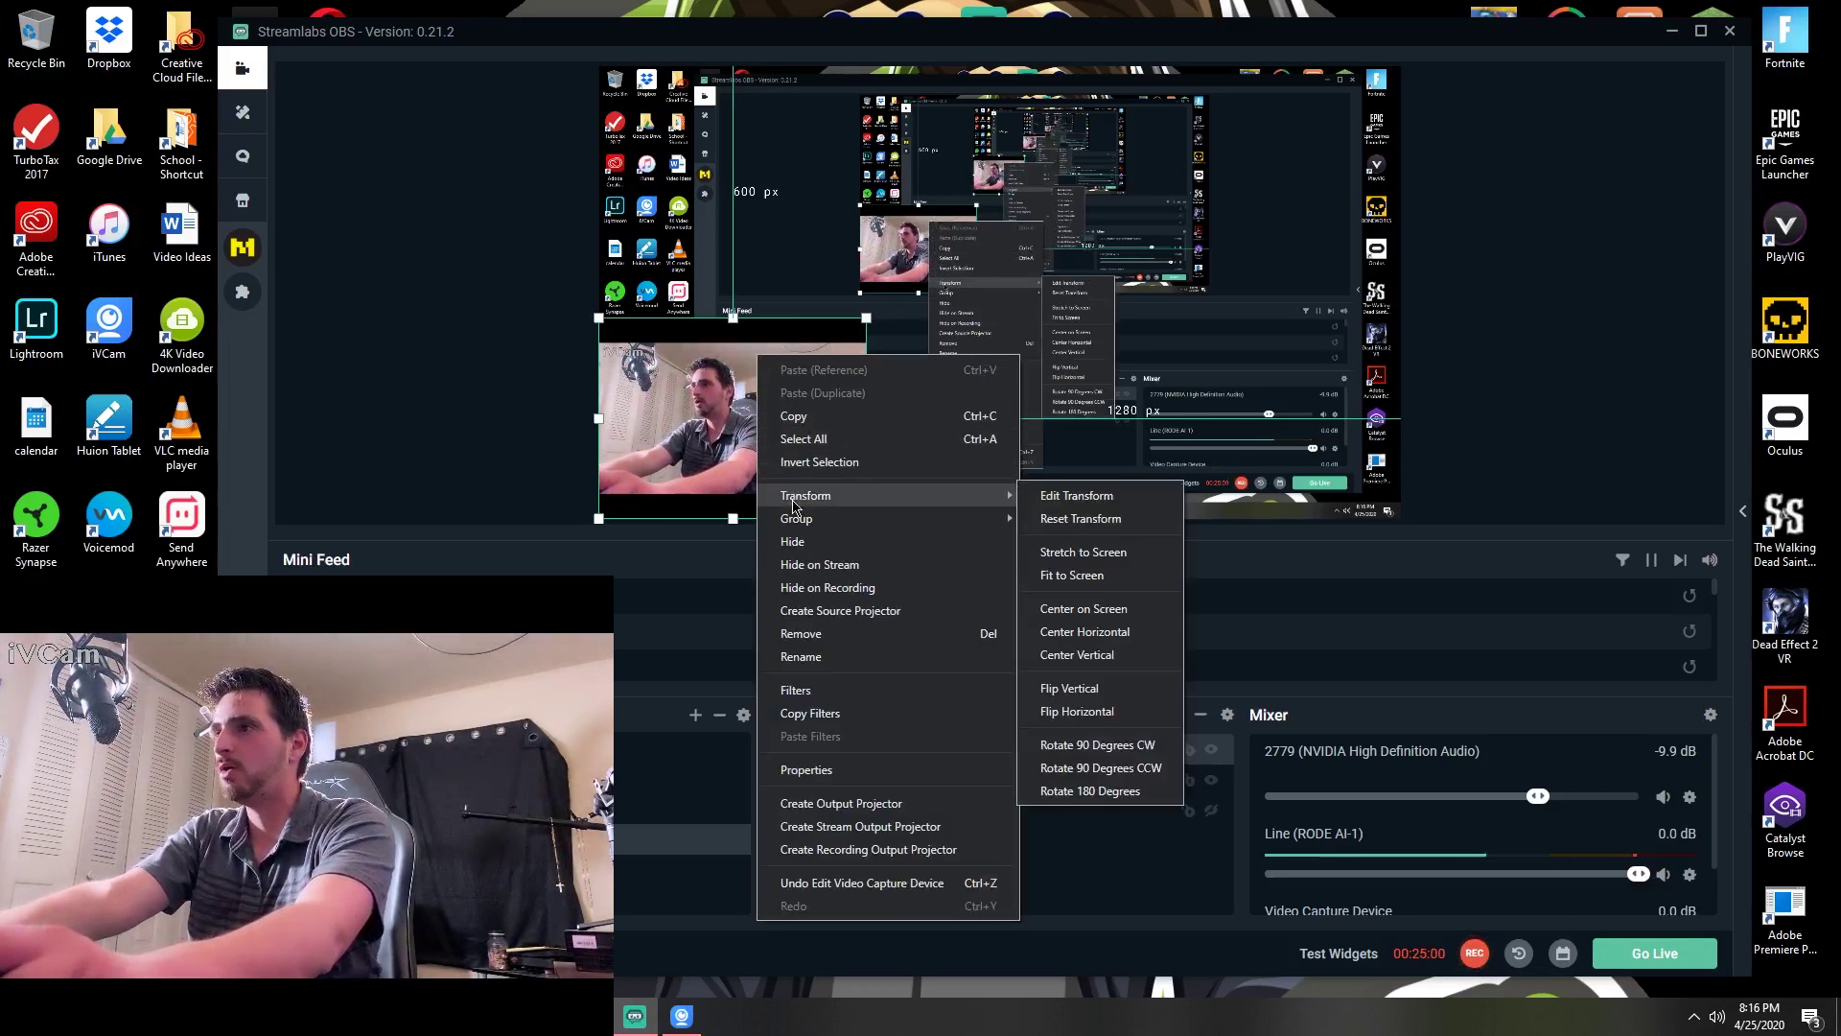
pyautogui.click(1094, 497)
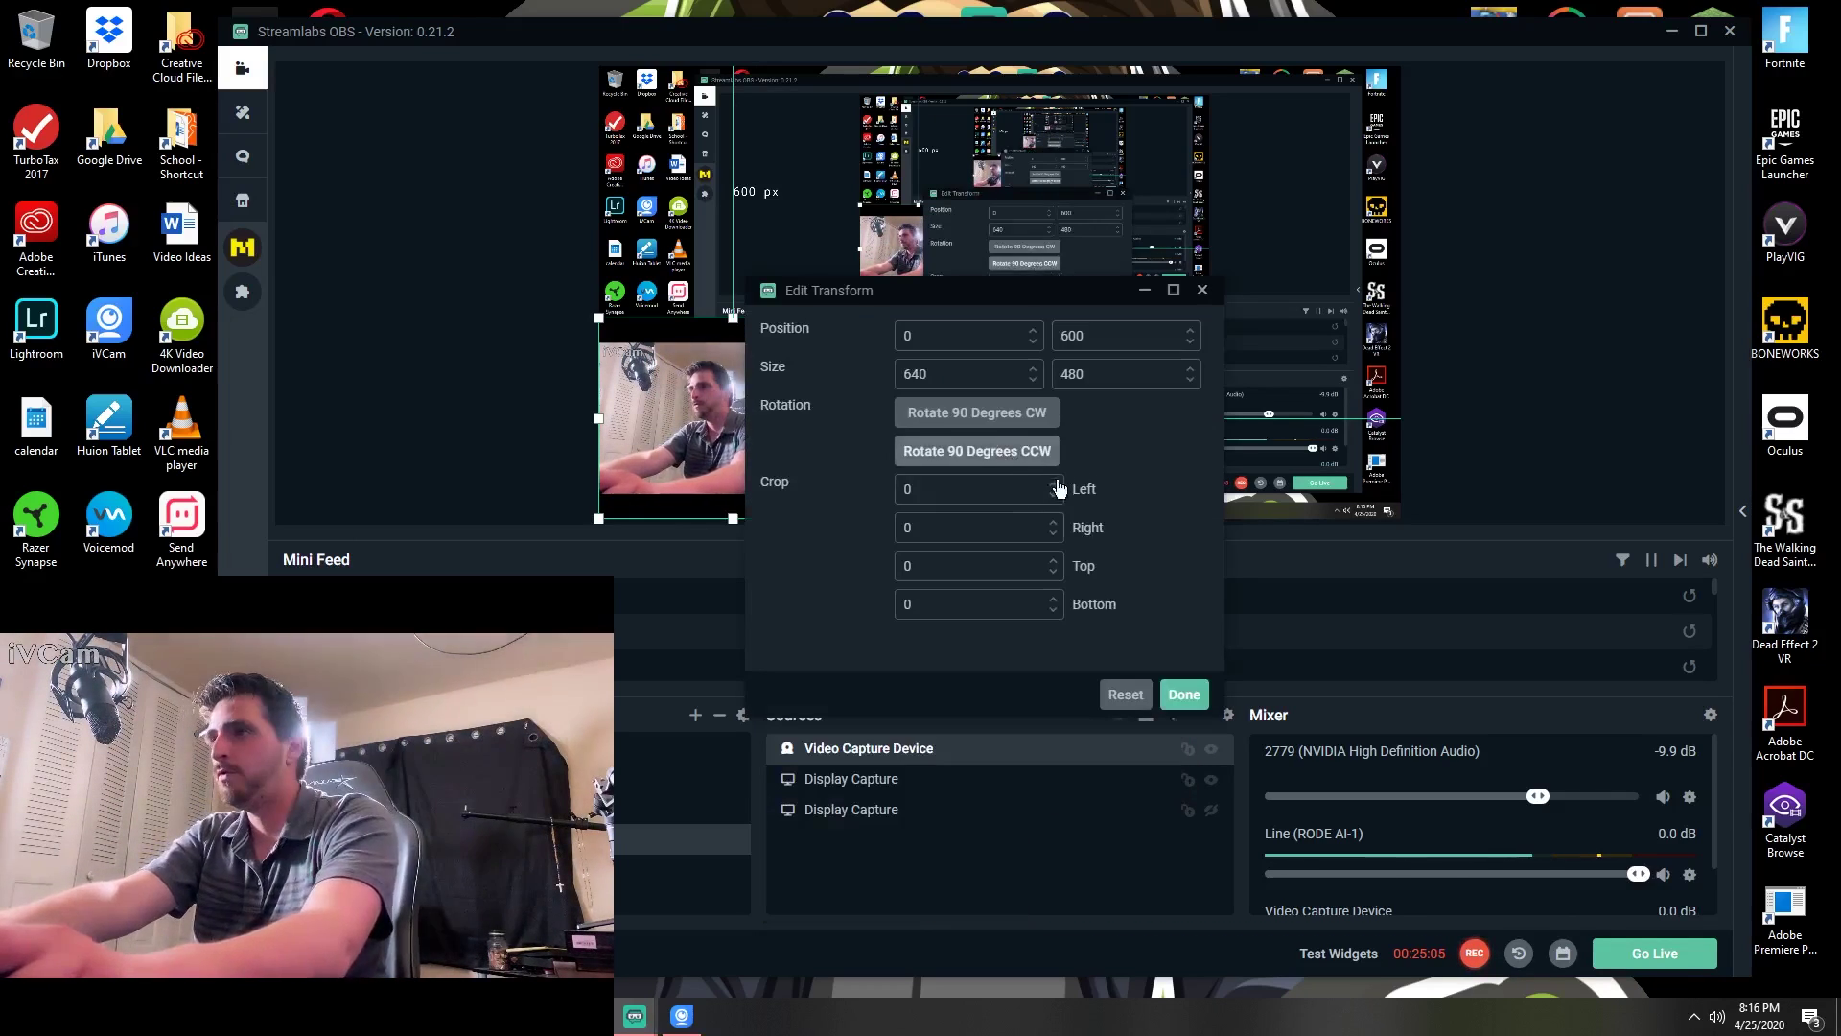
pyautogui.moveTo(1042, 302); pyautogui.dragTo(1255, 336)
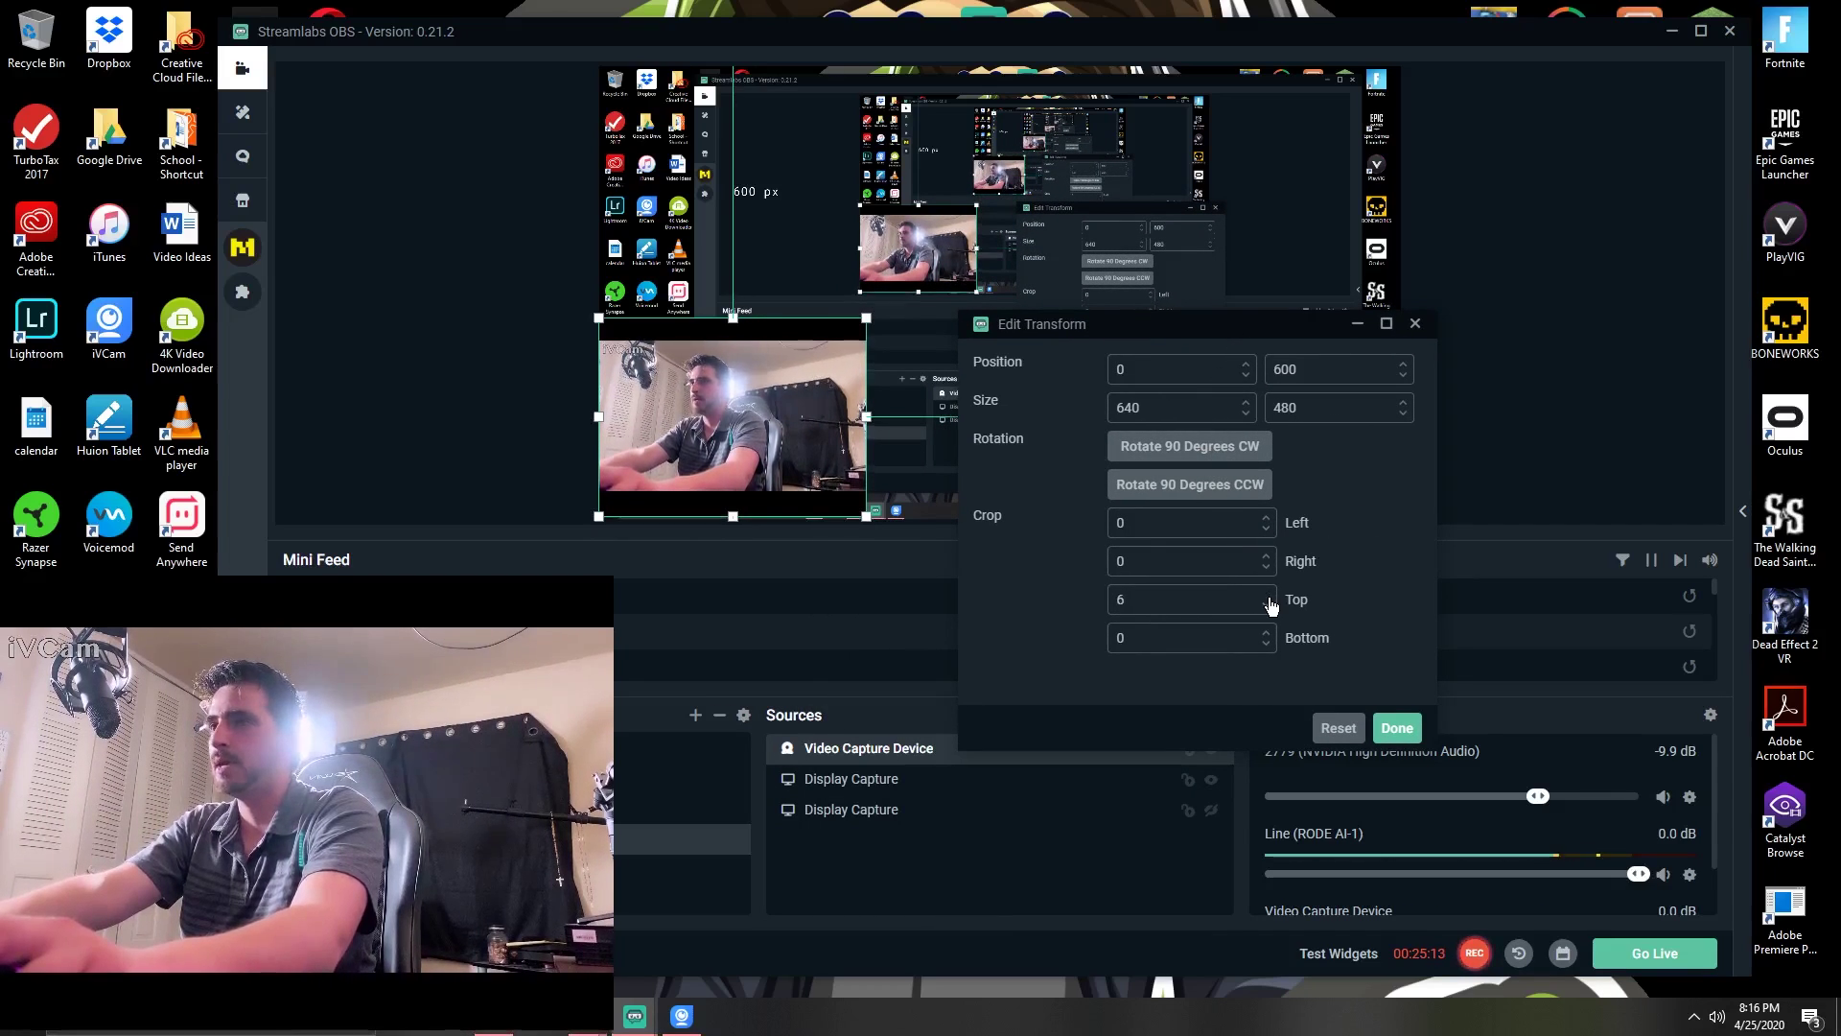
# - Crop the webcam 65 at top and bottom and 50 on the left, then confirm
pyautogui.doubleClick(1221, 599)
pyautogui.write('8')
pyautogui.write('50')
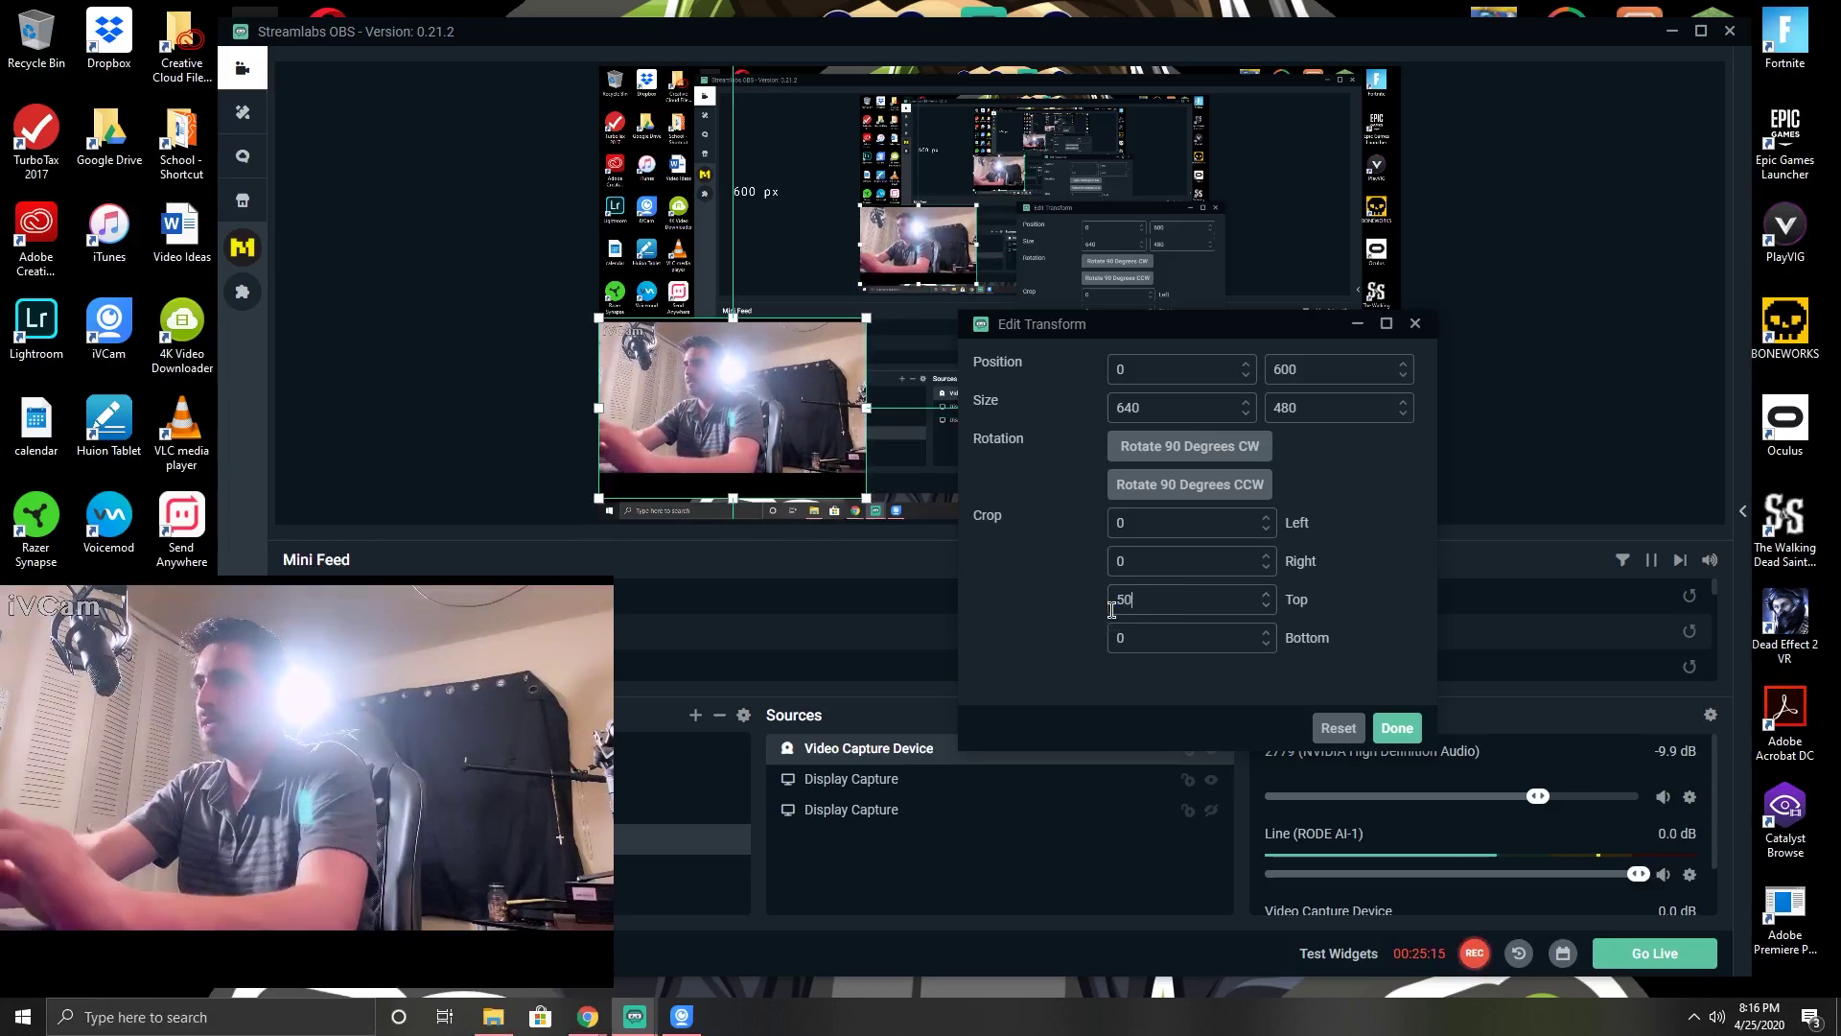
pyautogui.click(1266, 595)
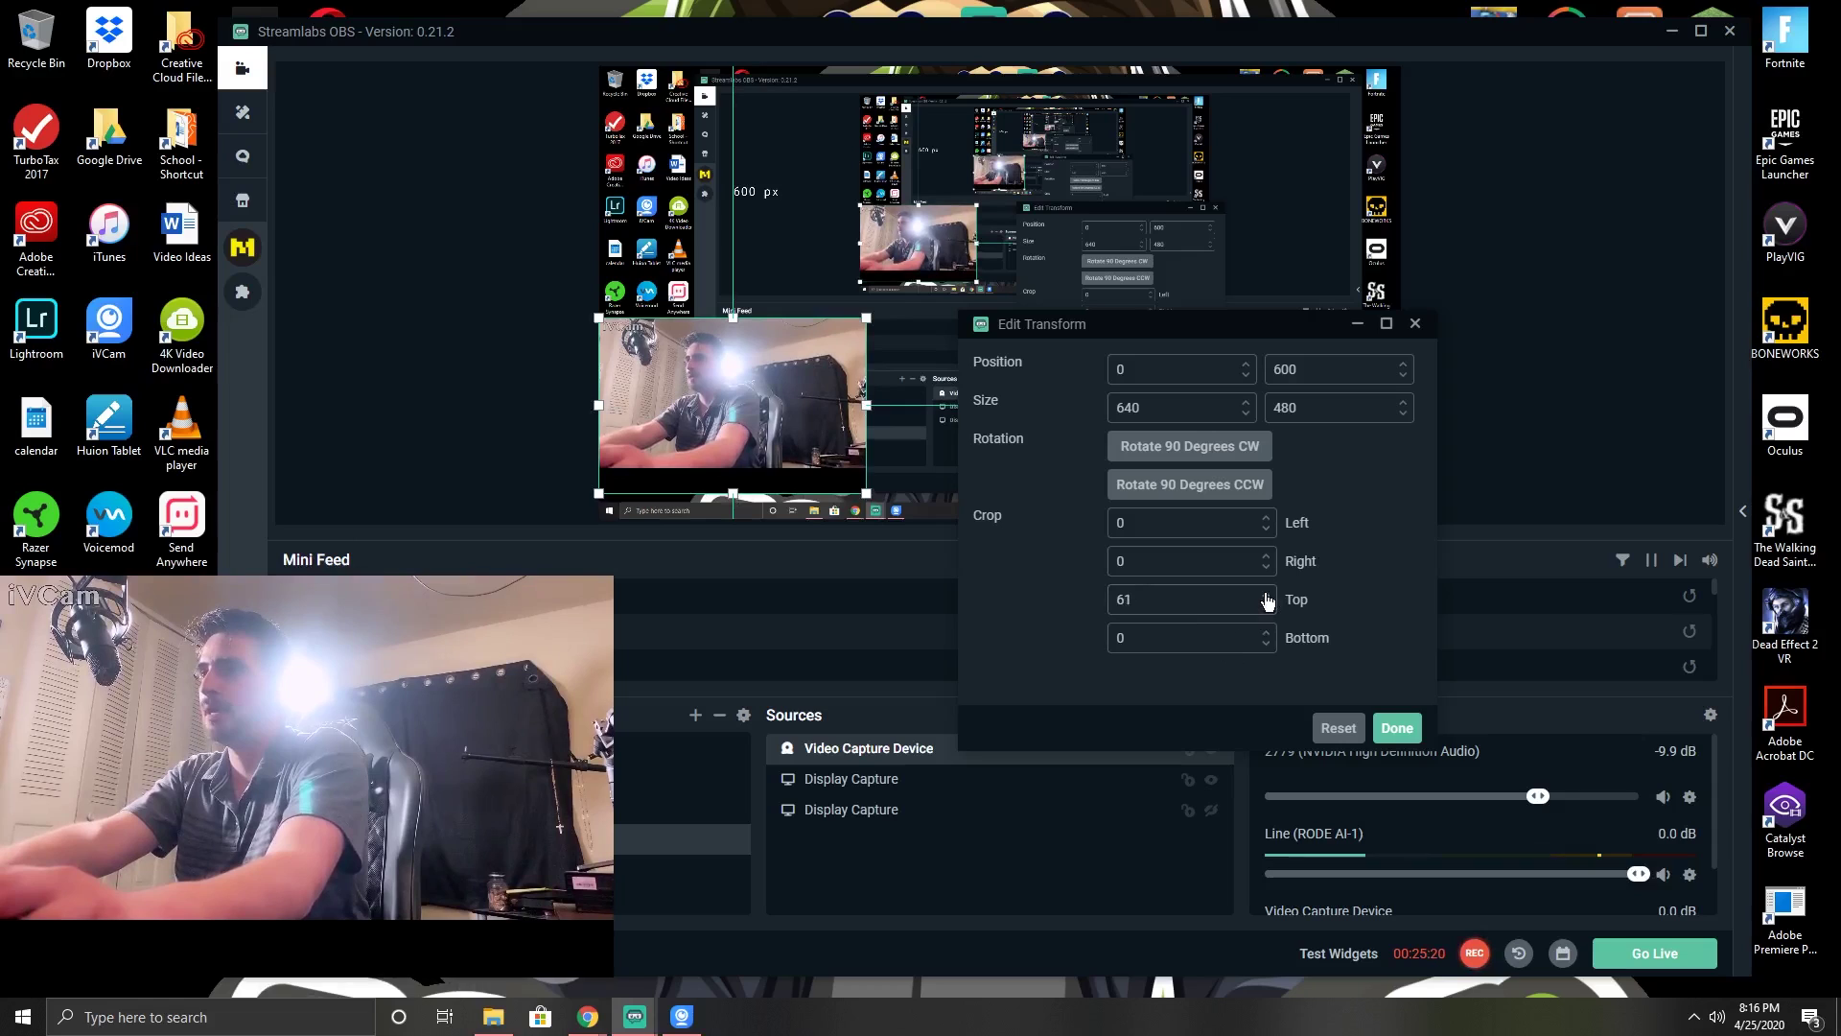
pyautogui.click(1267, 595)
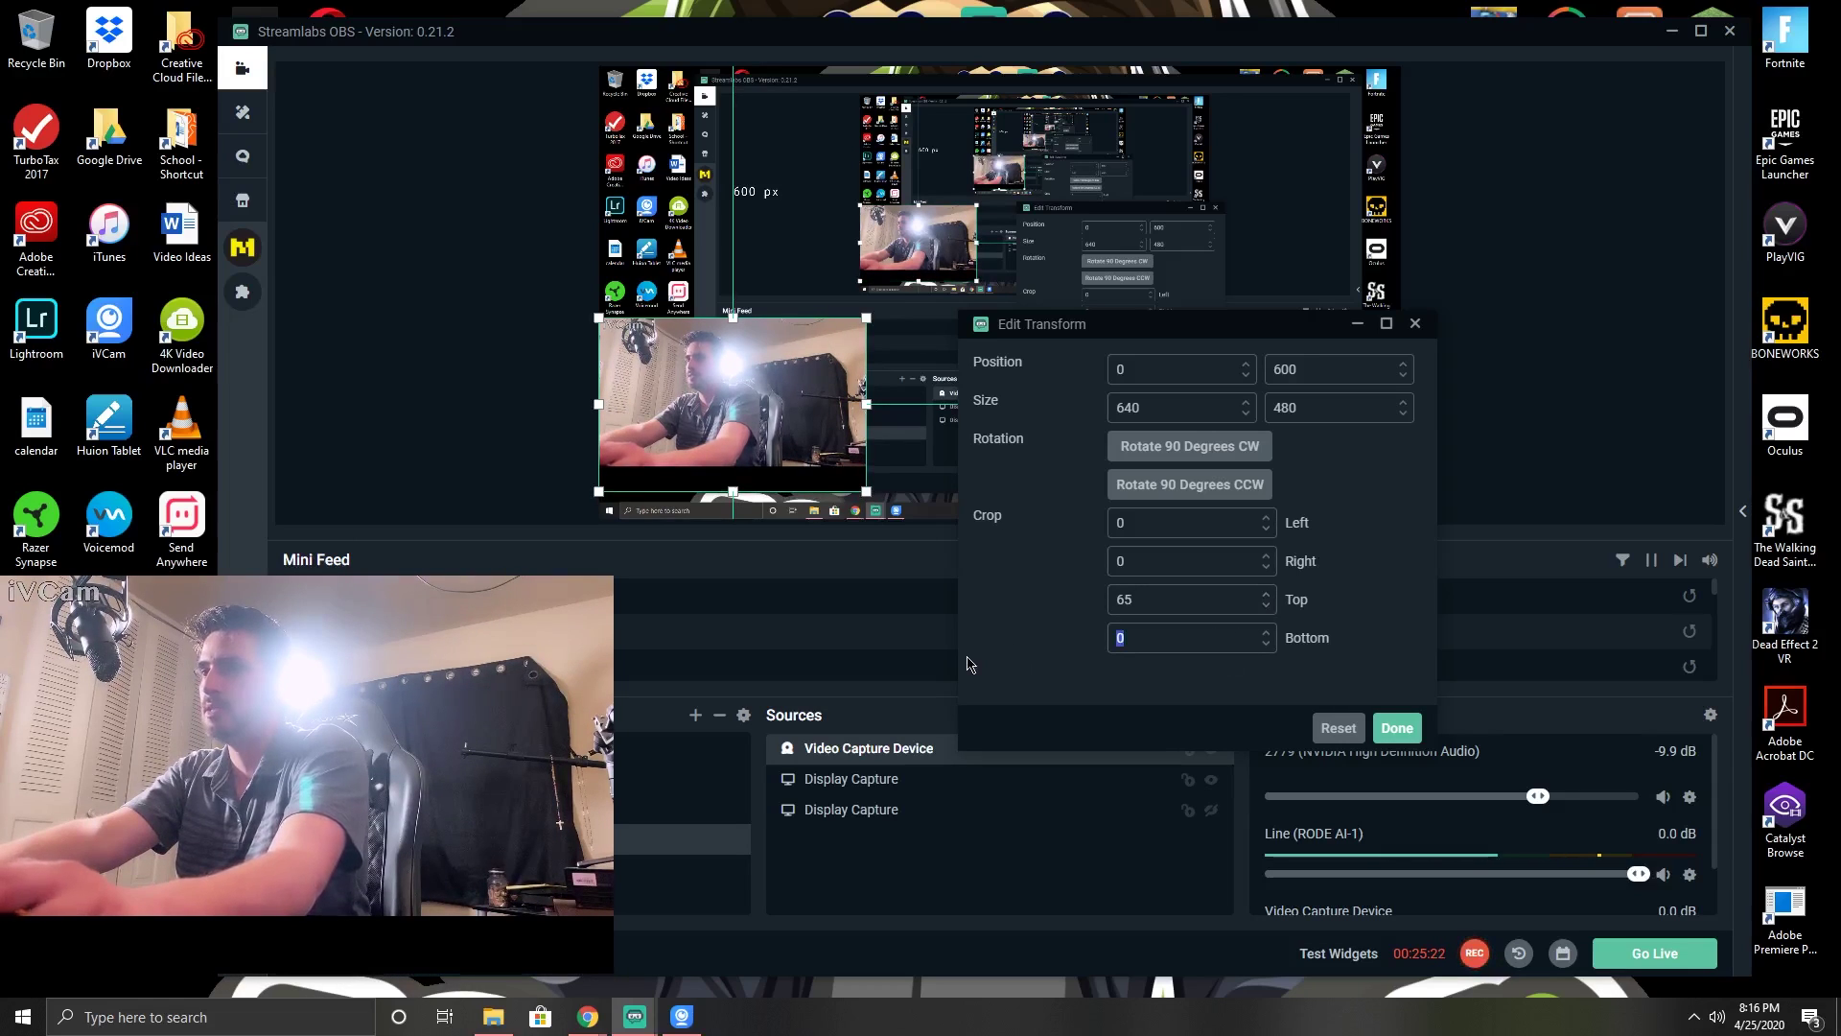
pyautogui.write('65')
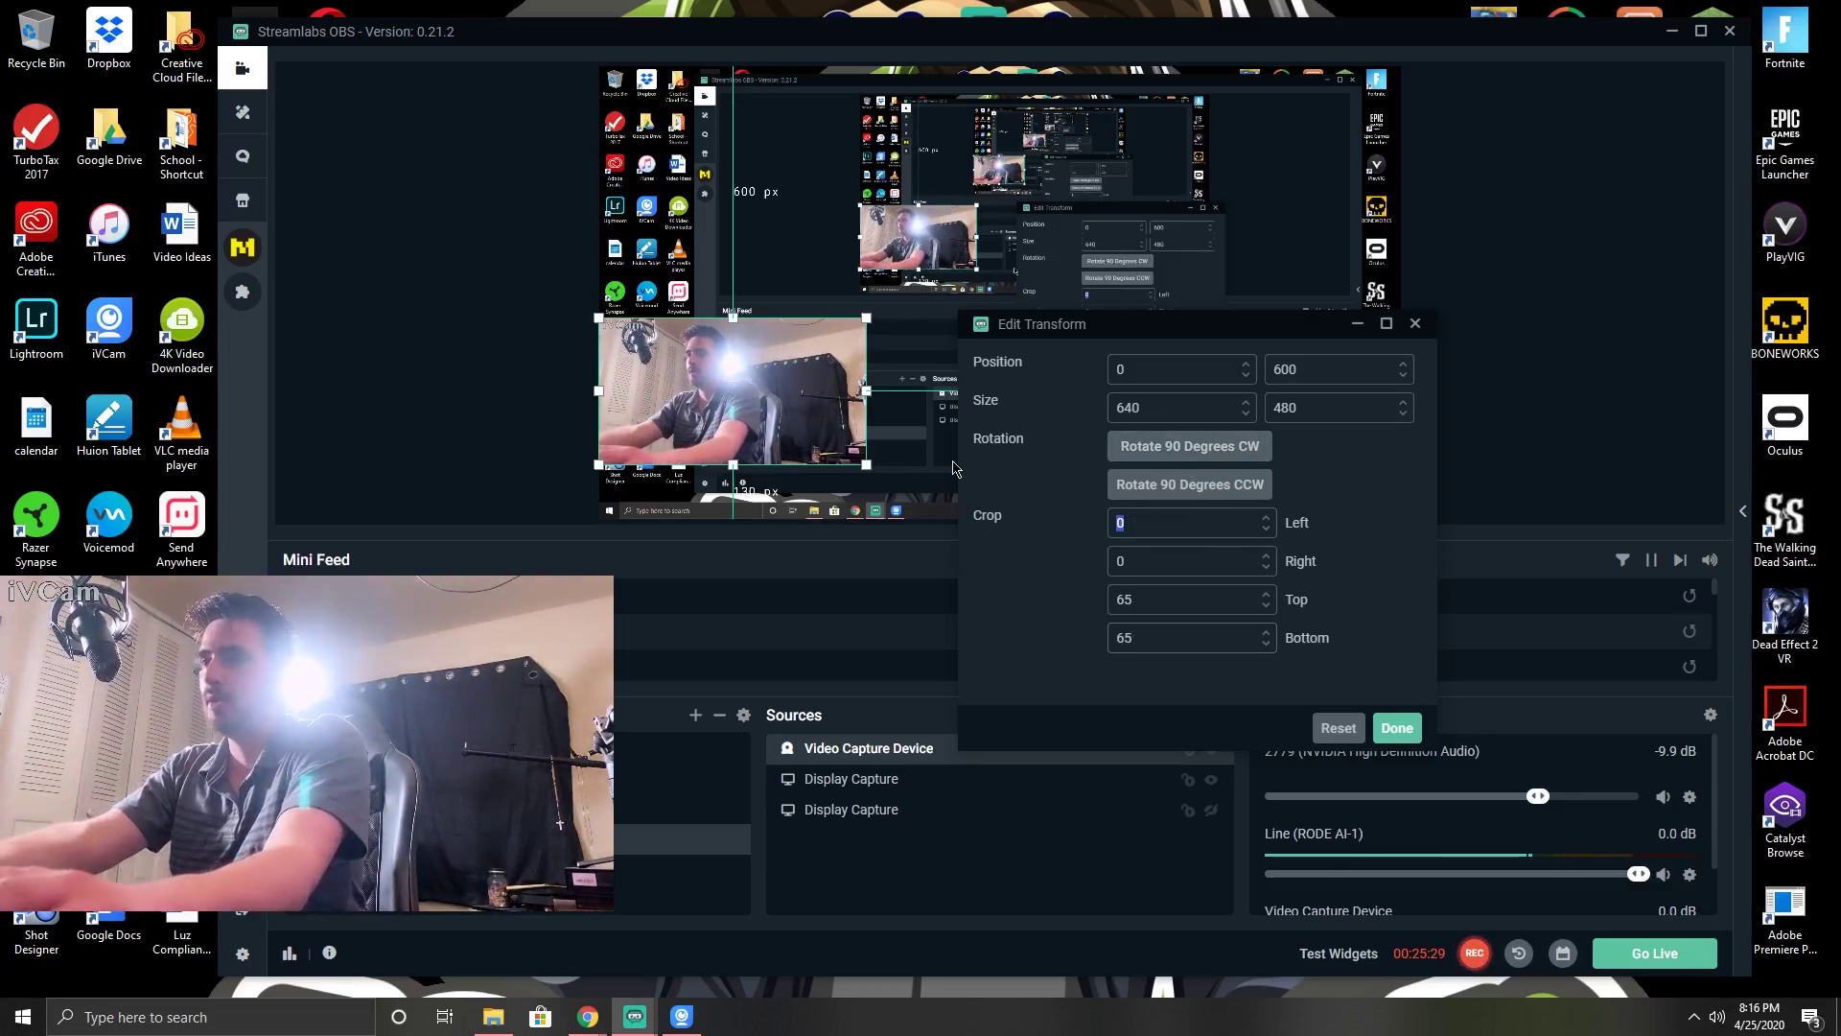
pyautogui.write('50')
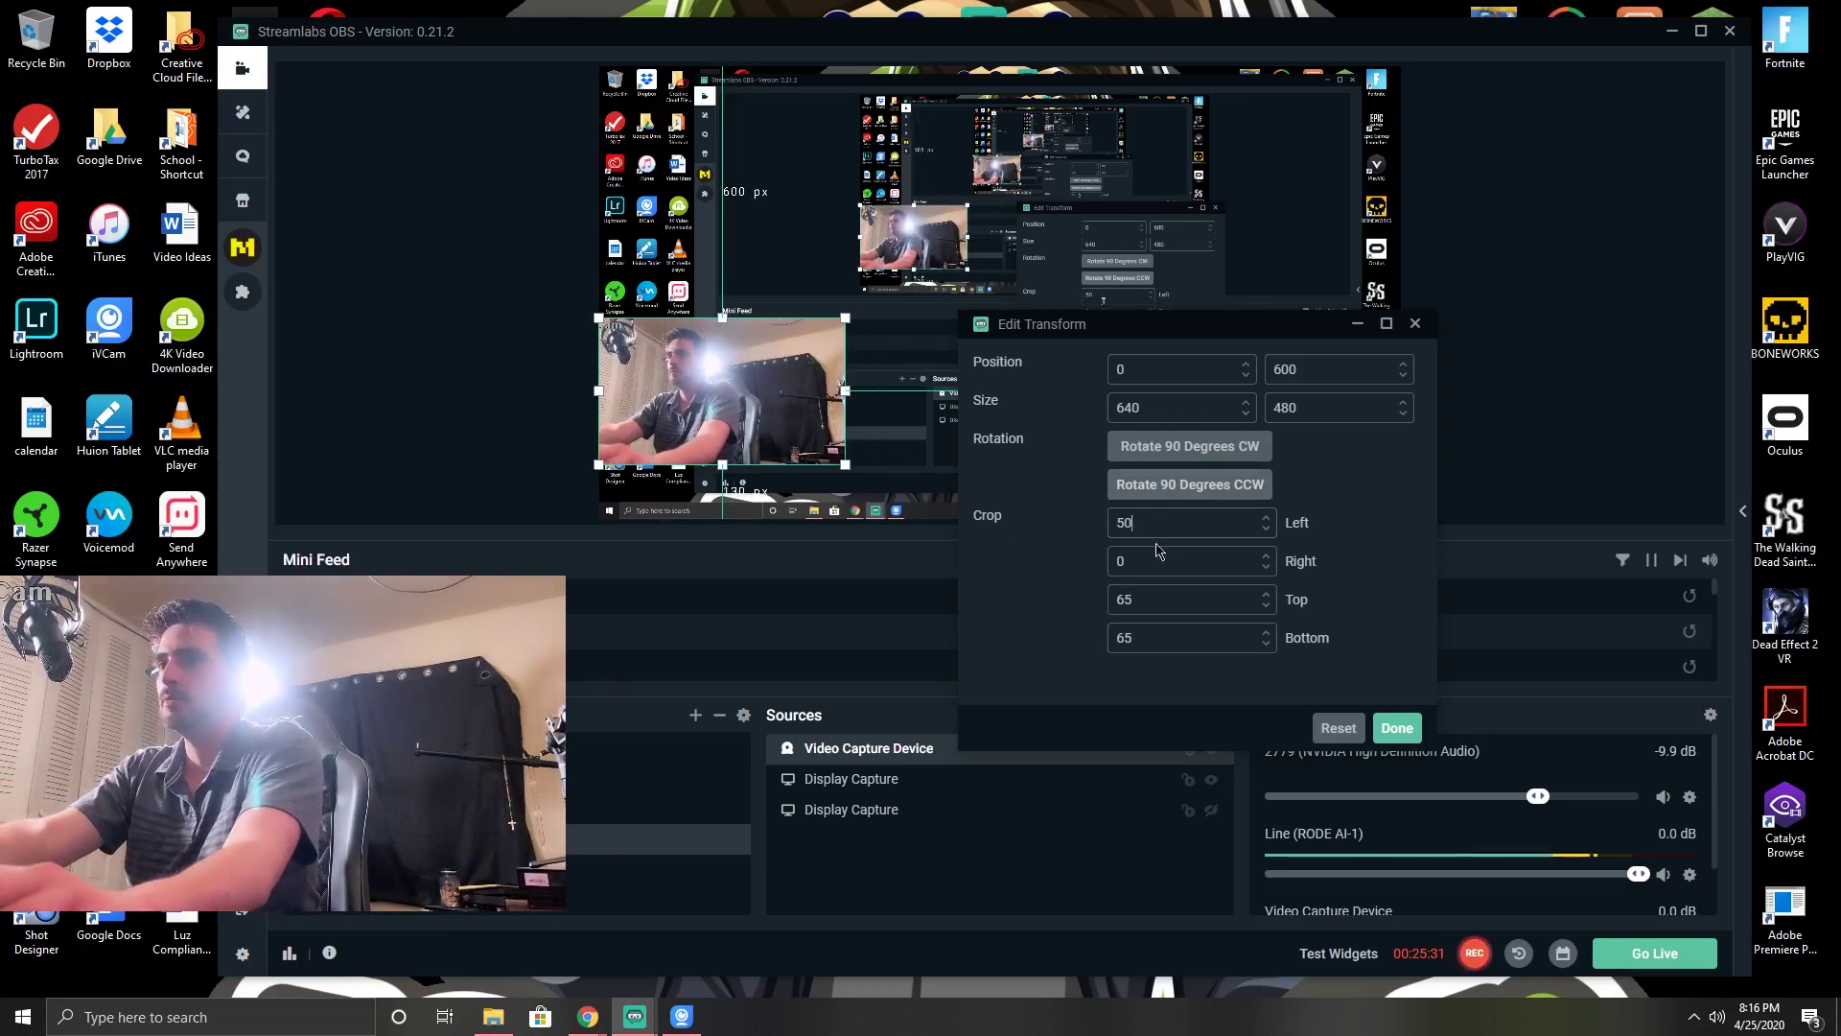
pyautogui.write('65')
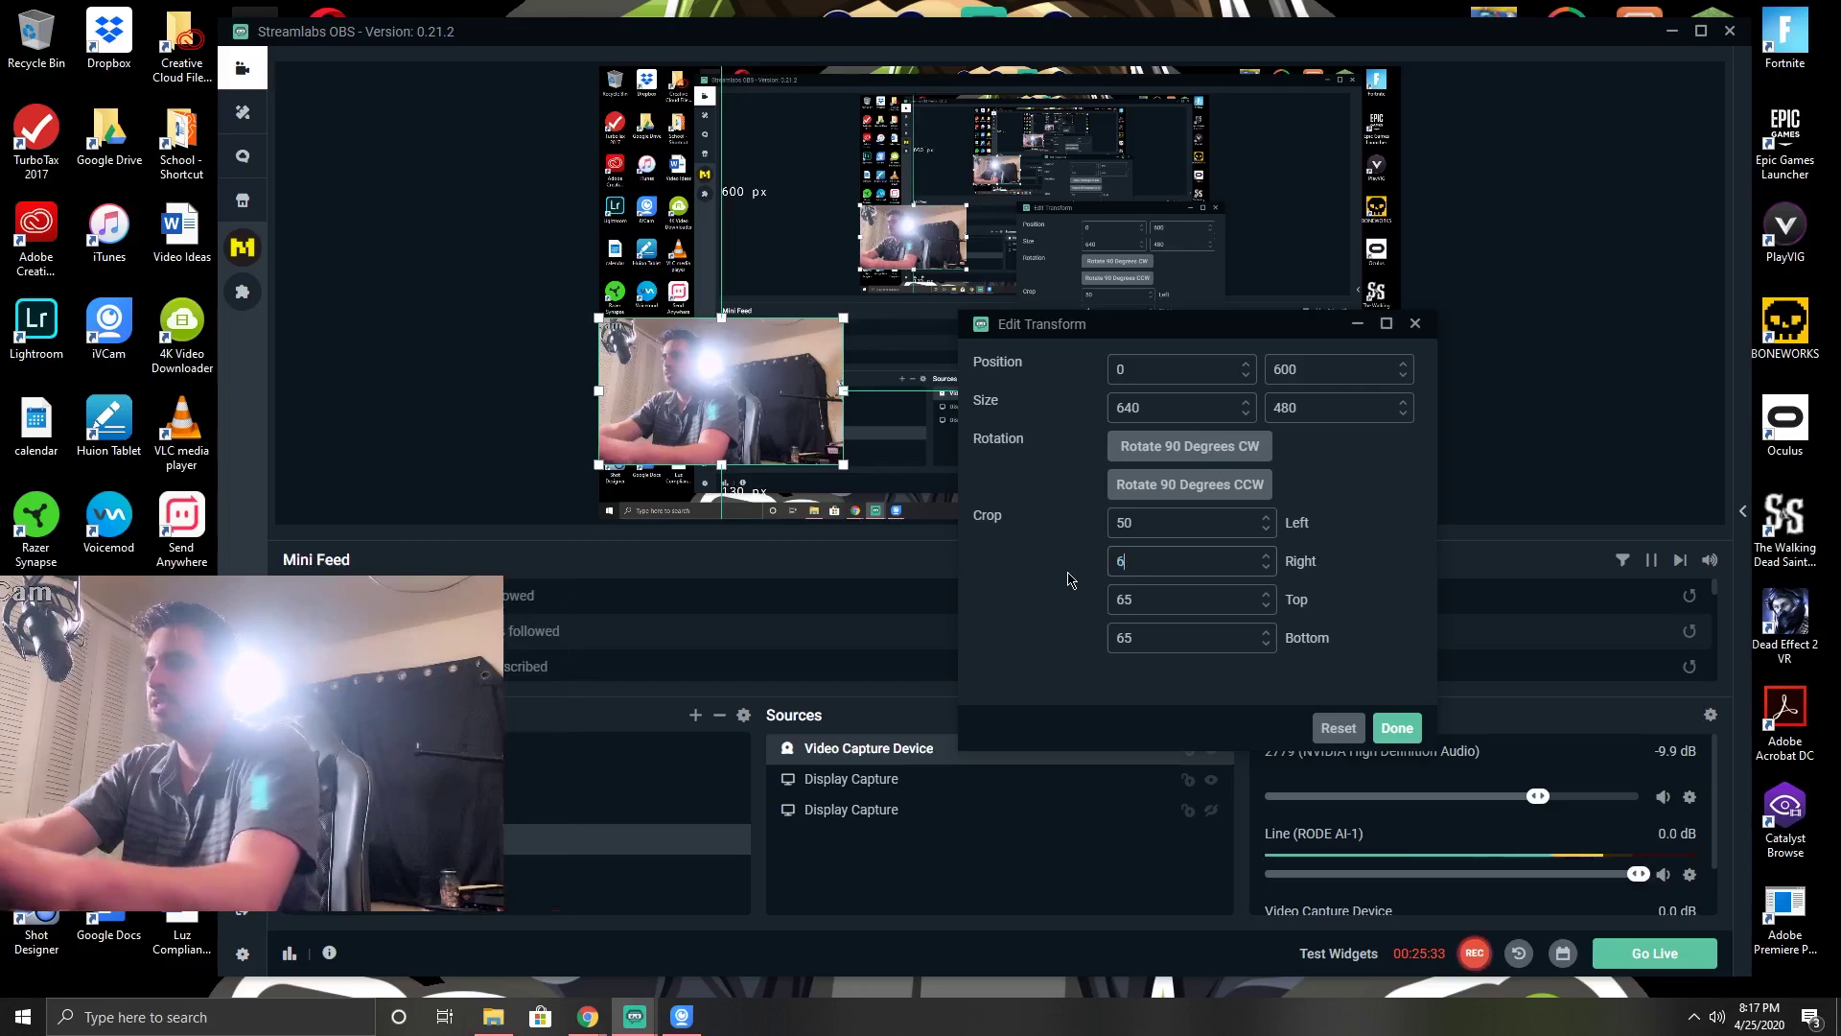
pyautogui.click(1397, 728)
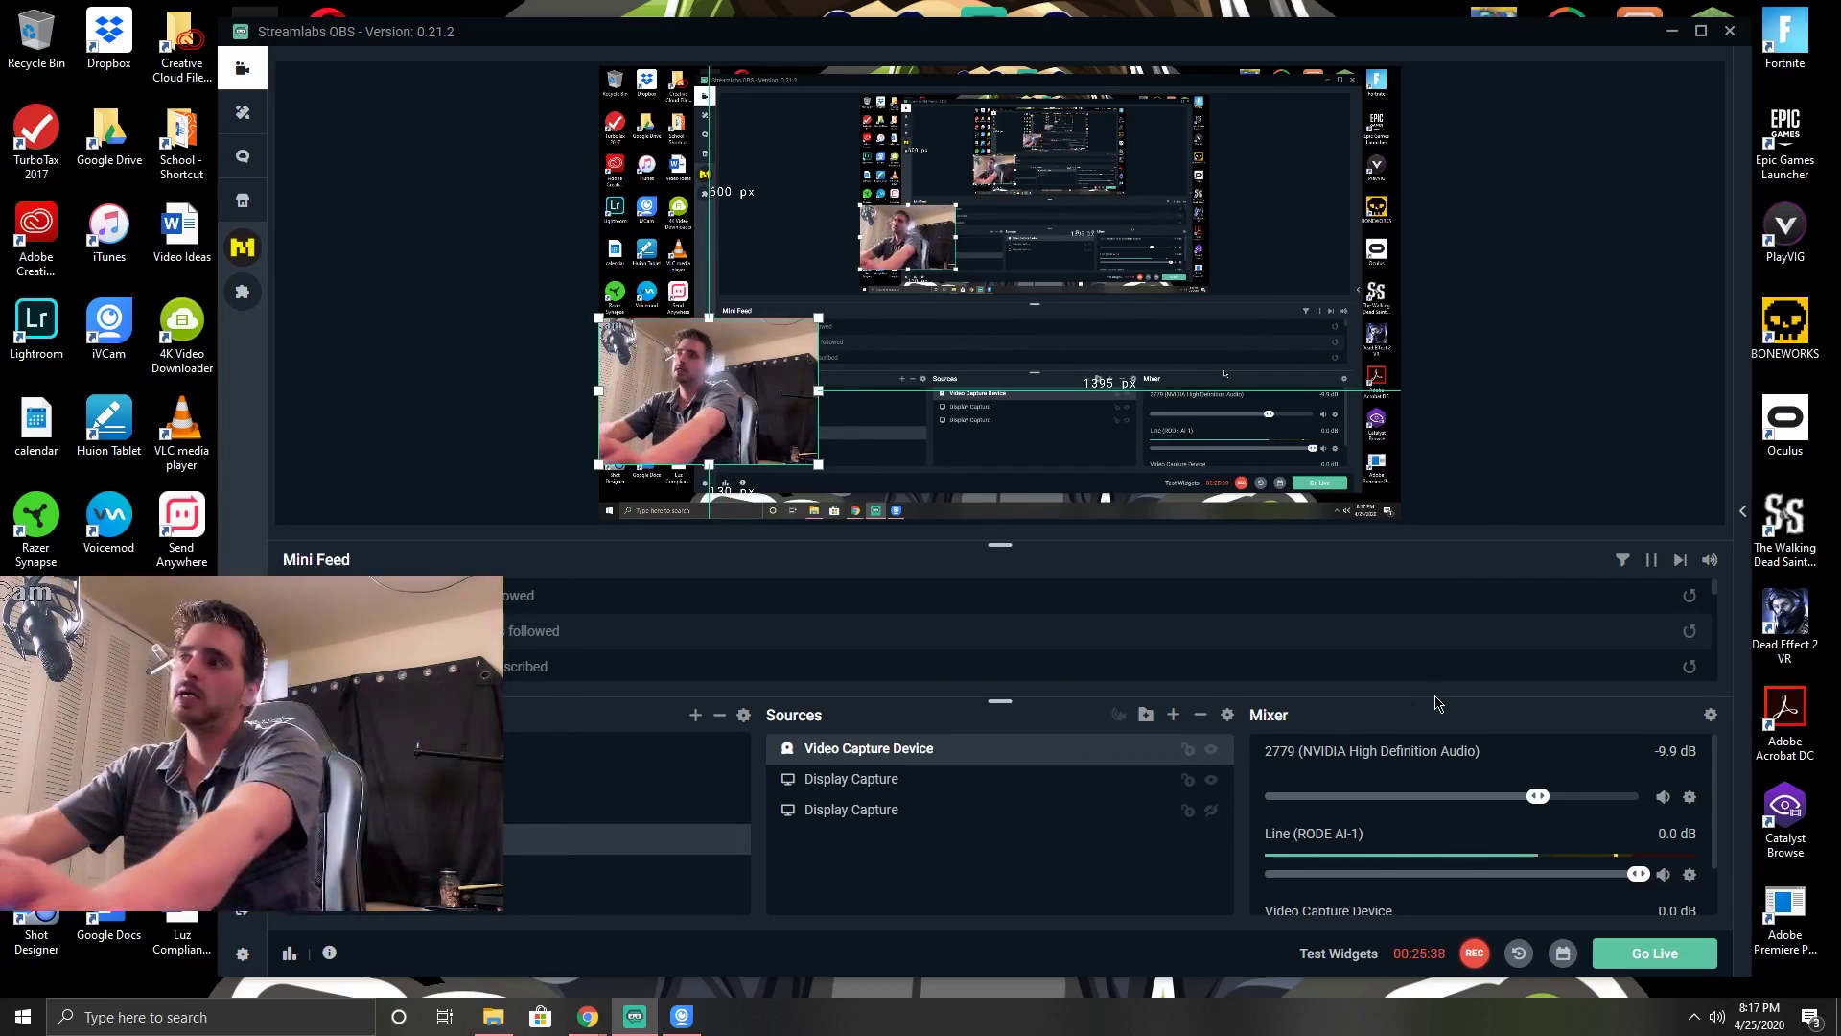
# - Drag the cropped webcam feed into the scene's top-left corner
pyautogui.moveTo(667, 419); pyautogui.dragTo(887, 427)
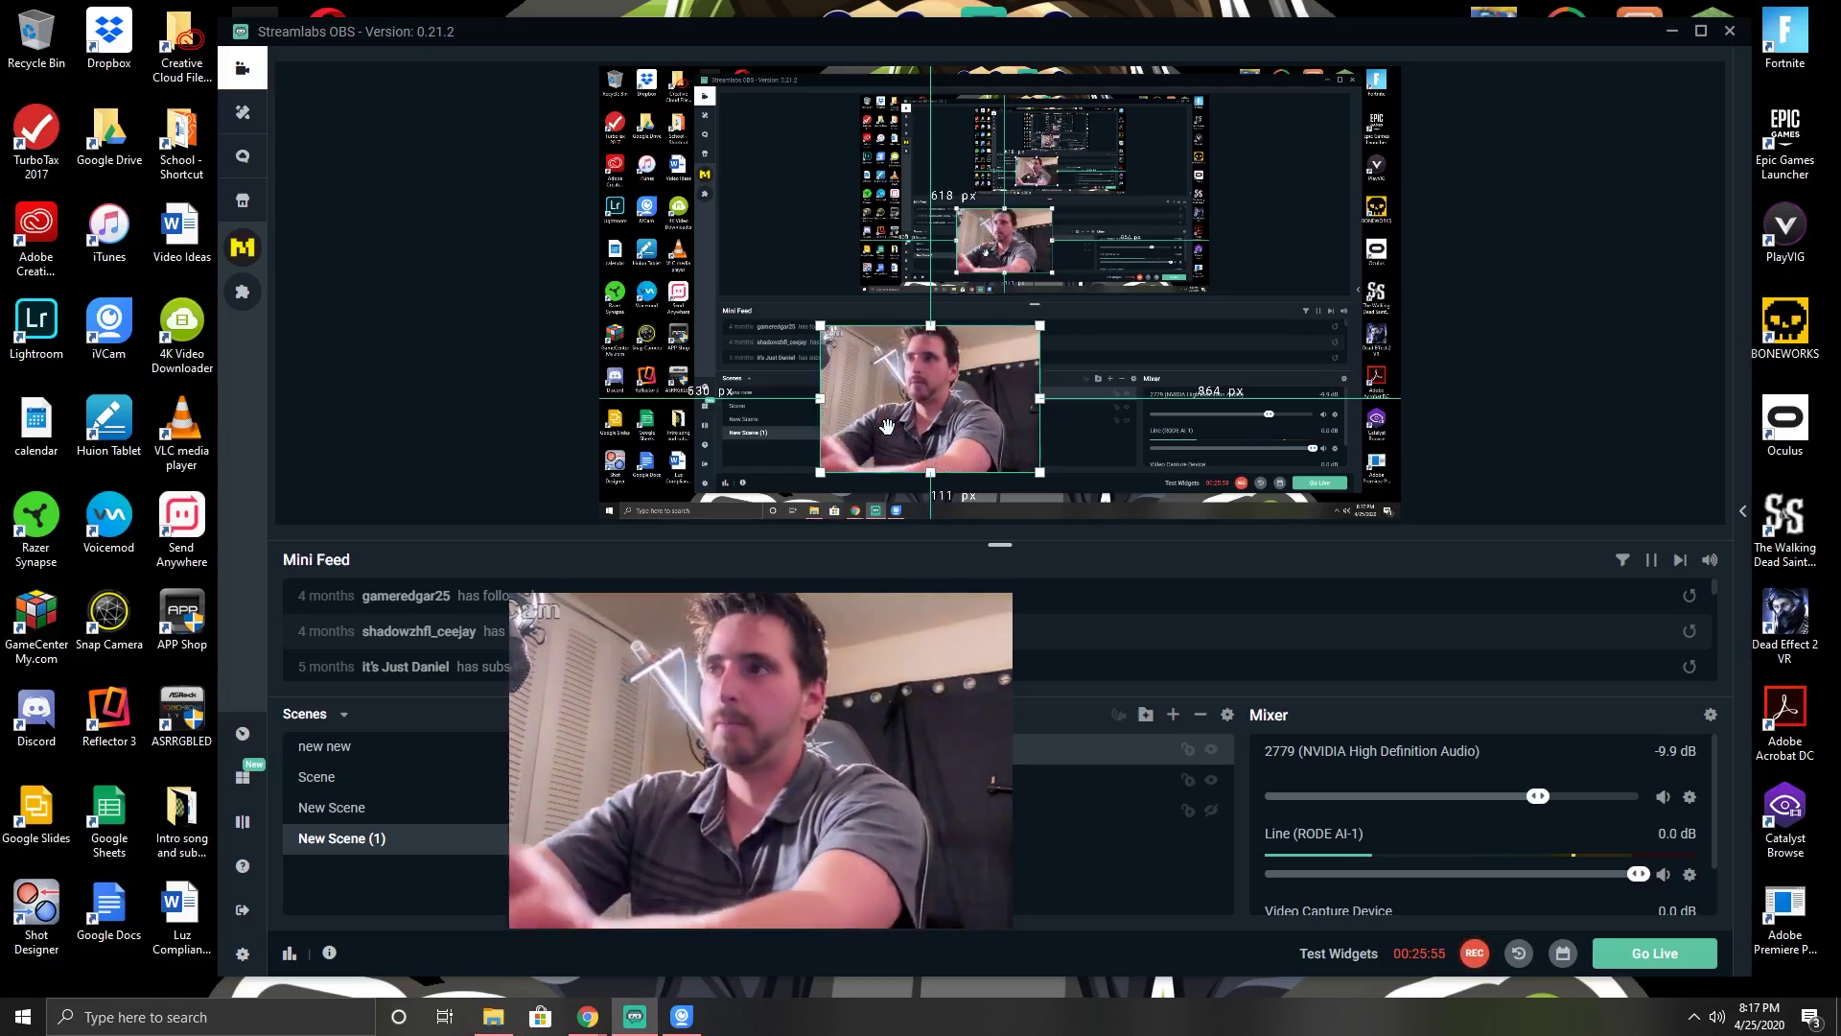
pyautogui.moveTo(887, 427); pyautogui.dragTo(686, 129)
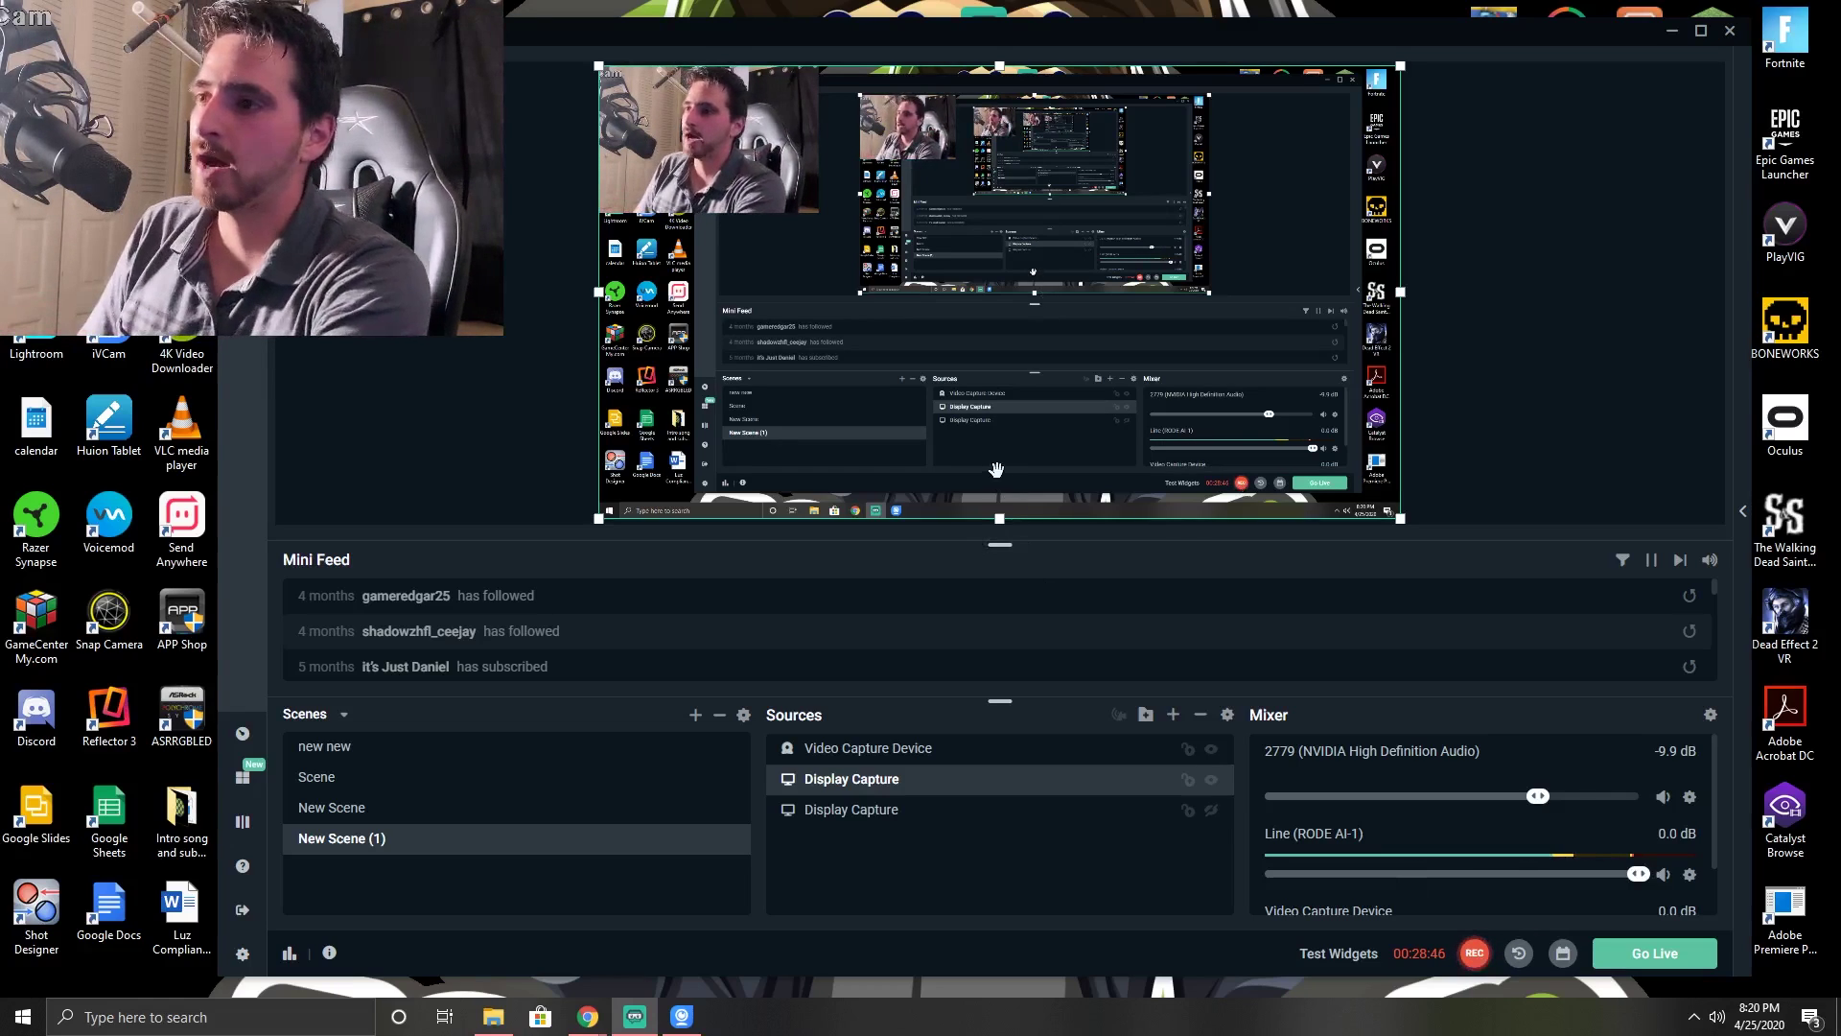
# - Select the display and webcam sources, then start a new scene named 'New Scene (2)'
pyautogui.click(863, 810)
pyautogui.click(947, 753)
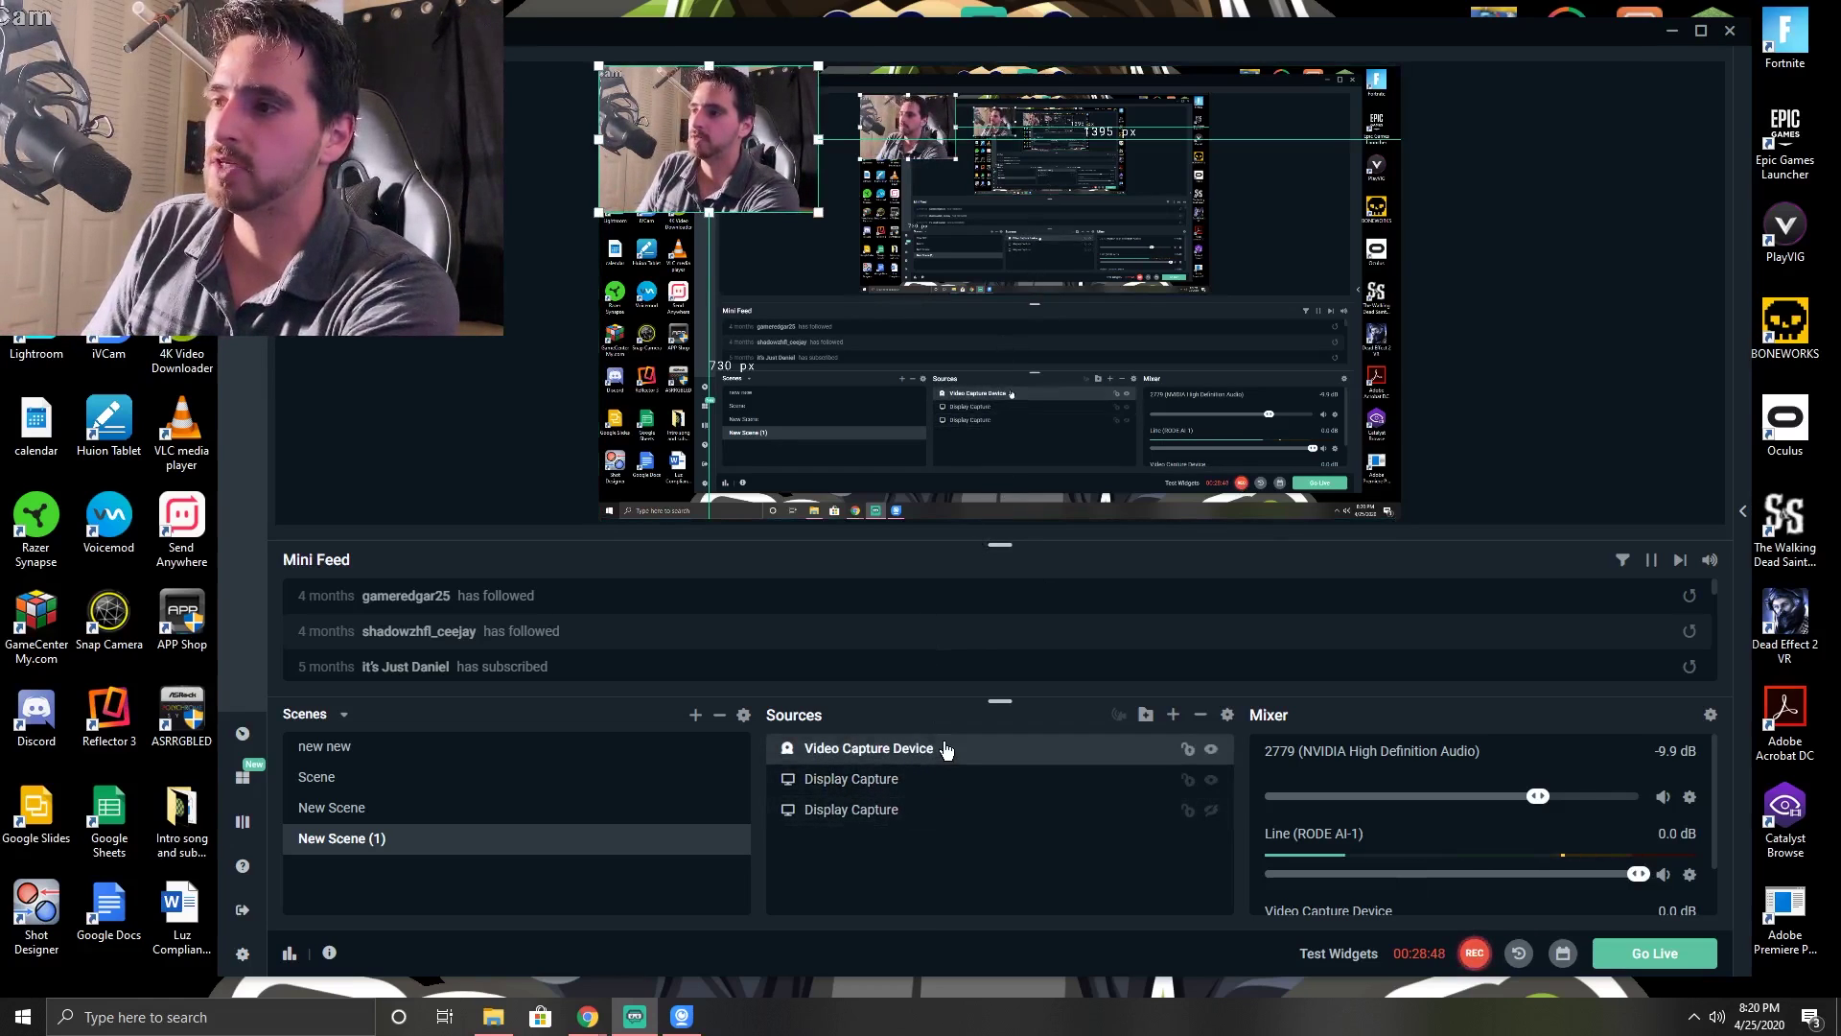
pyautogui.click(695, 715)
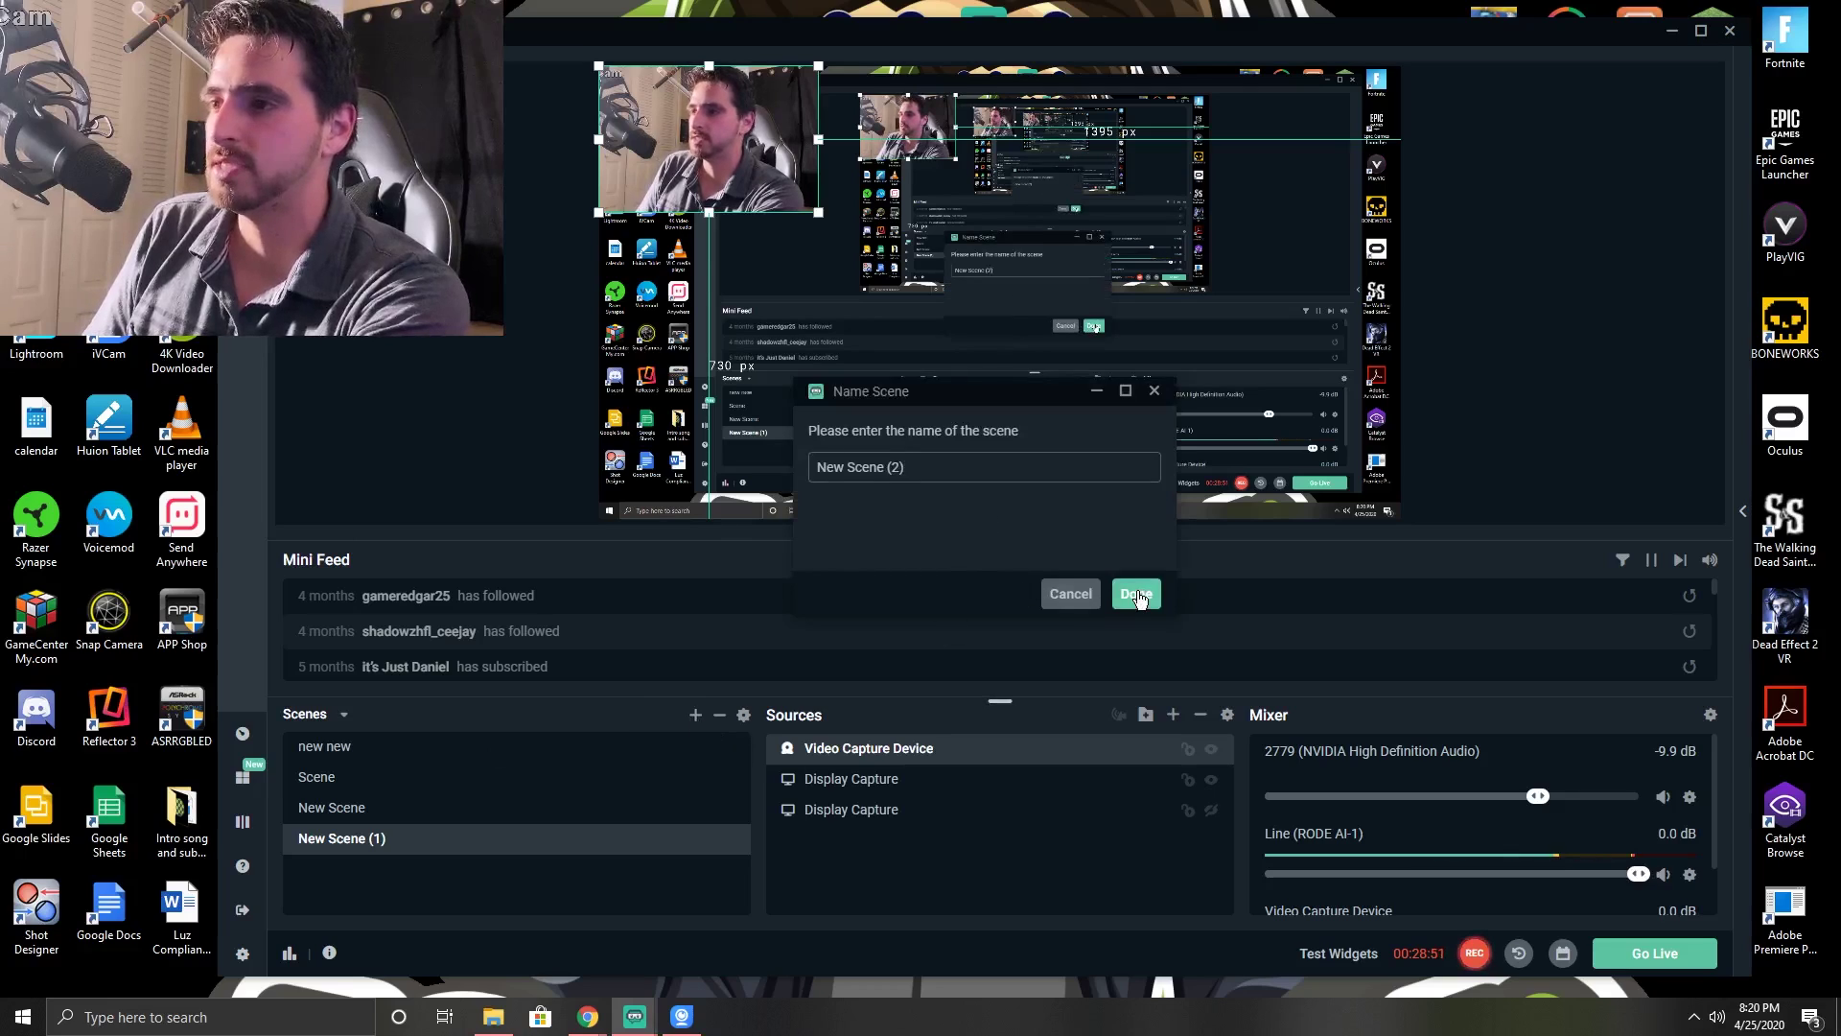